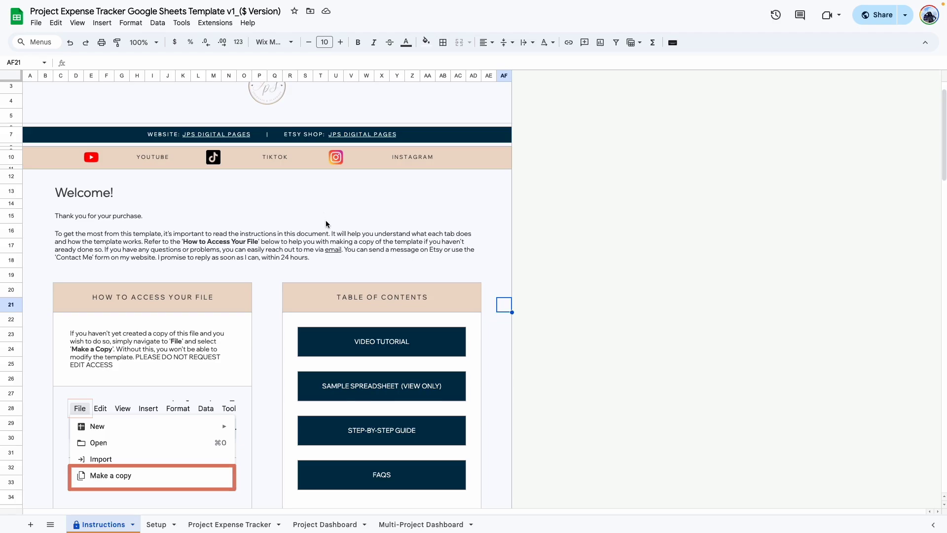
Look through the Instructions, Setup, Project Expense Tracker, Project Dashboard and Multi-Project Dashboard sheets of the blank template.
scroll(325, 240, down, 5)
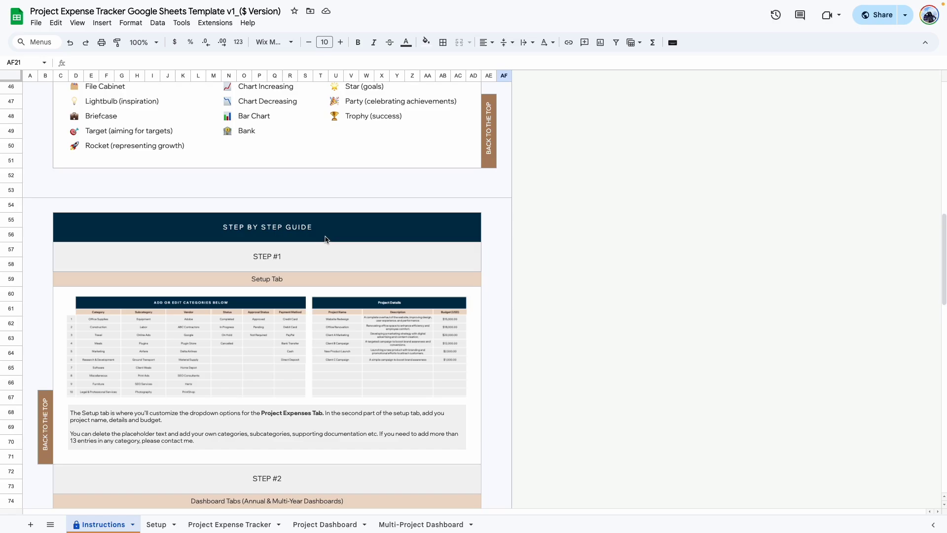
click(104, 524)
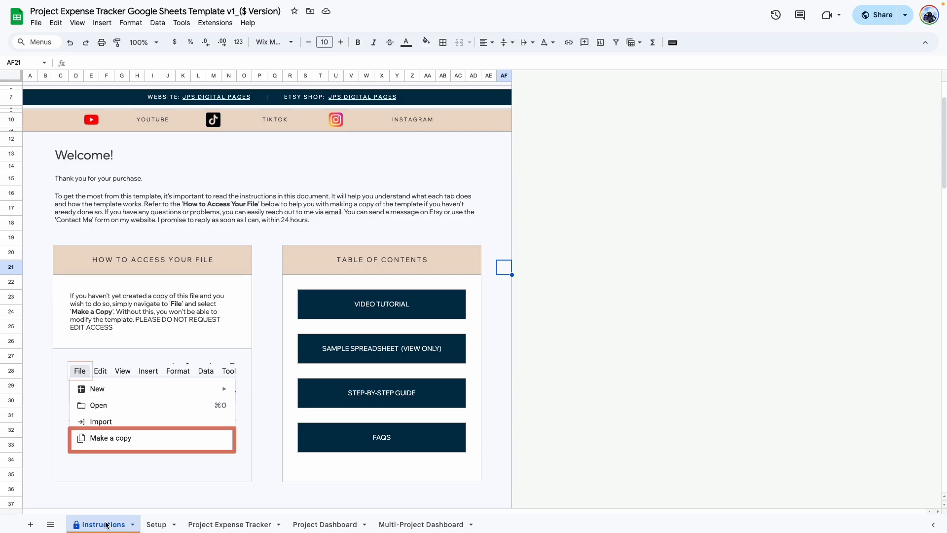
click(155, 525)
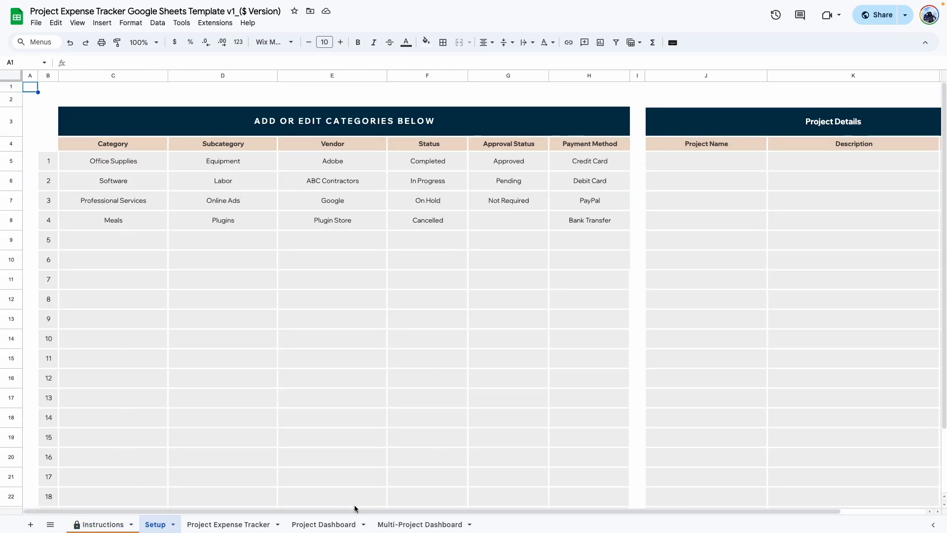
scroll(358, 512, right, 3)
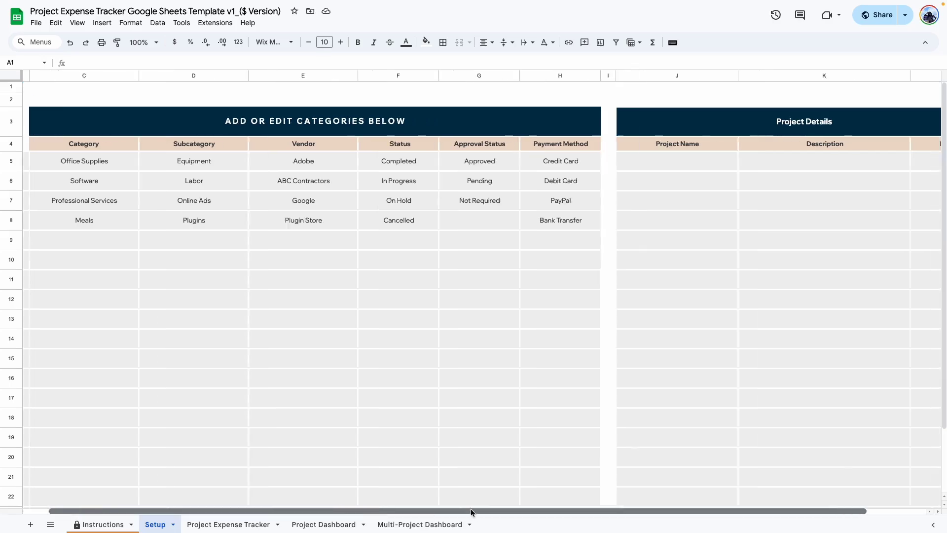
click(207, 524)
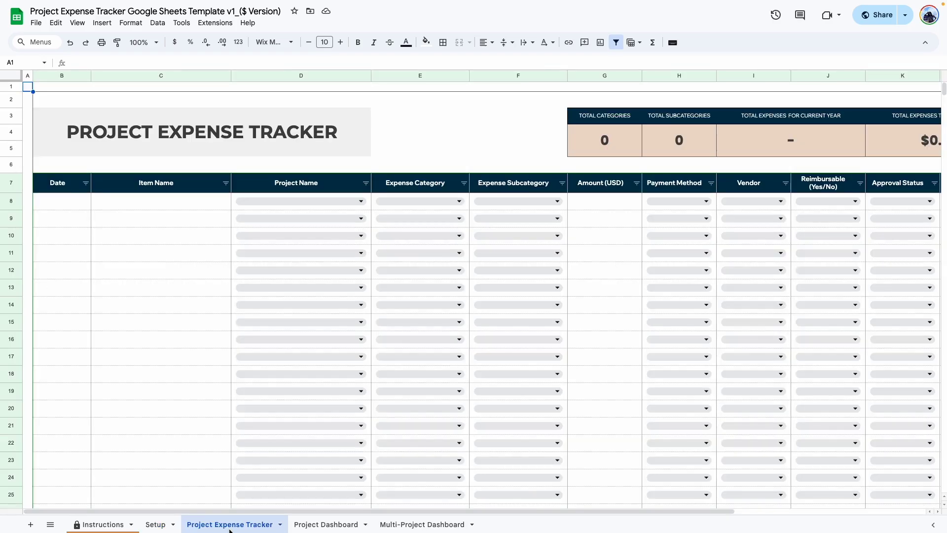
click(324, 524)
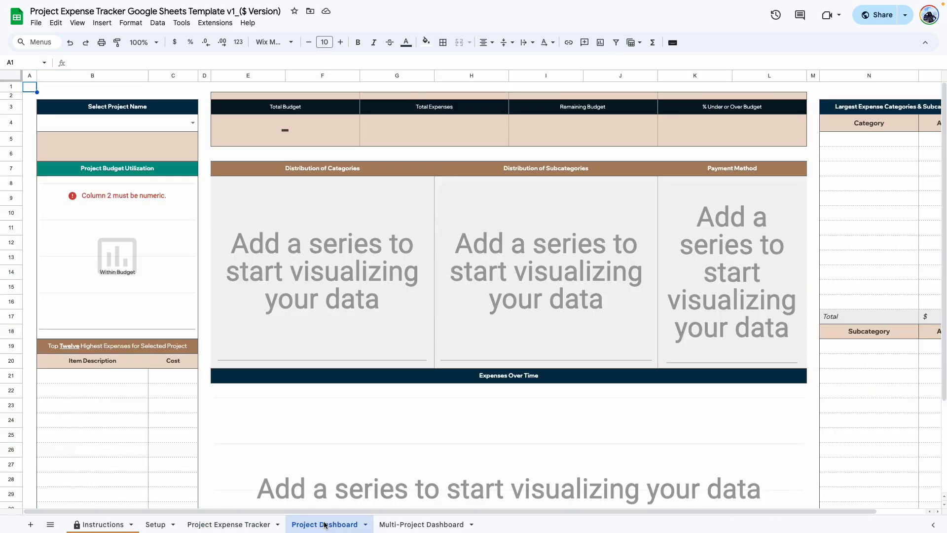
click(421, 524)
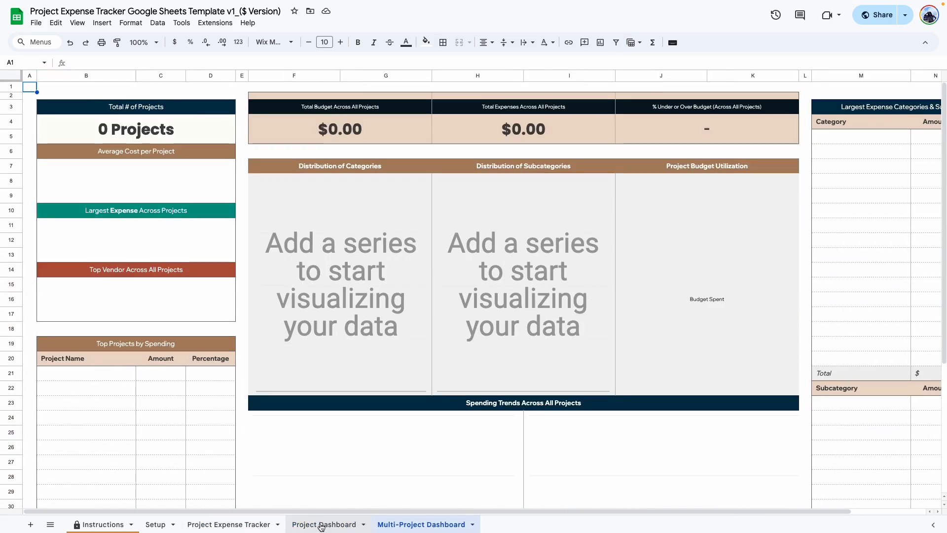
click(225, 525)
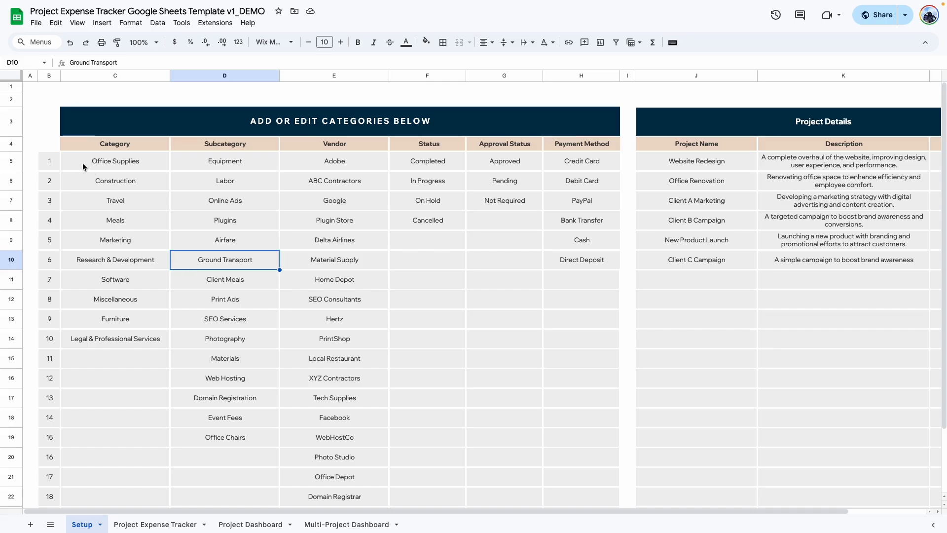
Clear all sample entries from the categories table on the Setup sheet and enter Equipment as the first category.
drag(82, 166, 554, 498)
scroll(355, 329, up, 3)
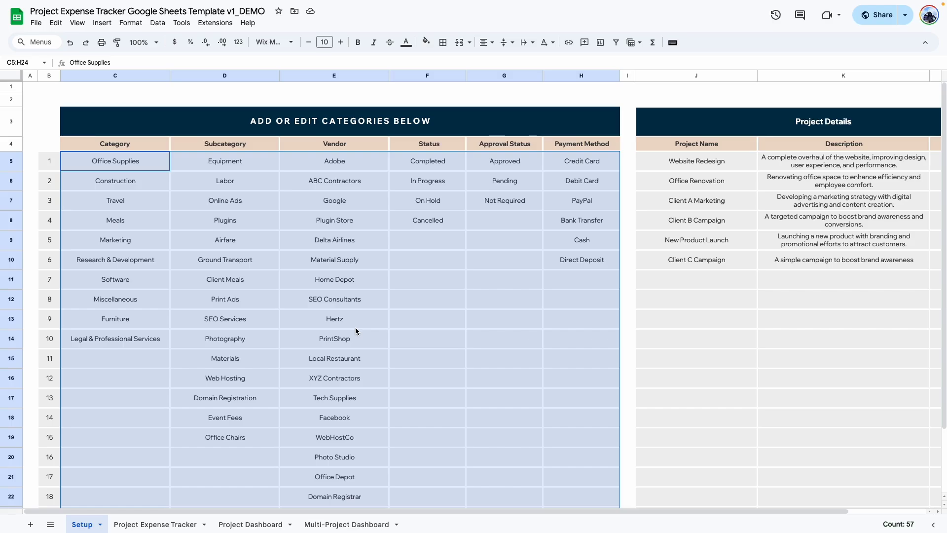
key(Delete)
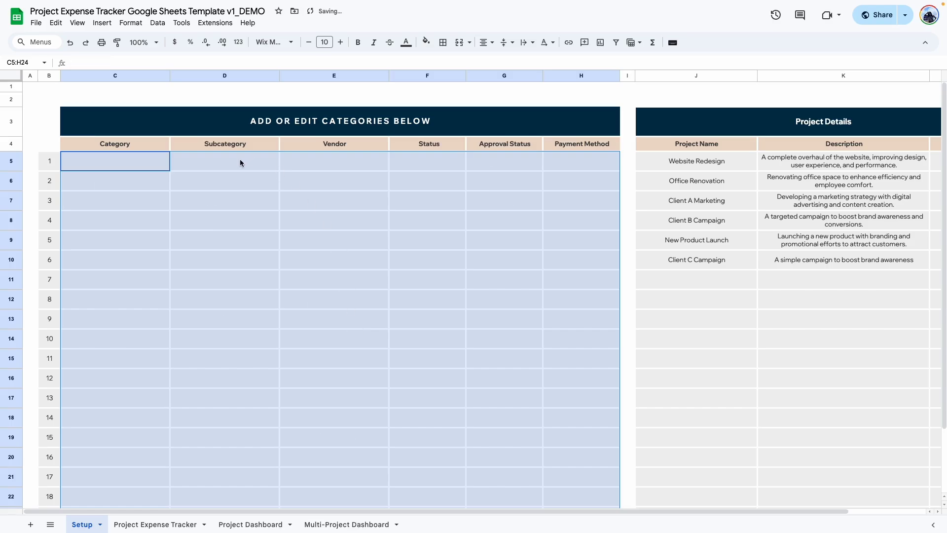
click(212, 178)
click(117, 168)
text(Equipment)
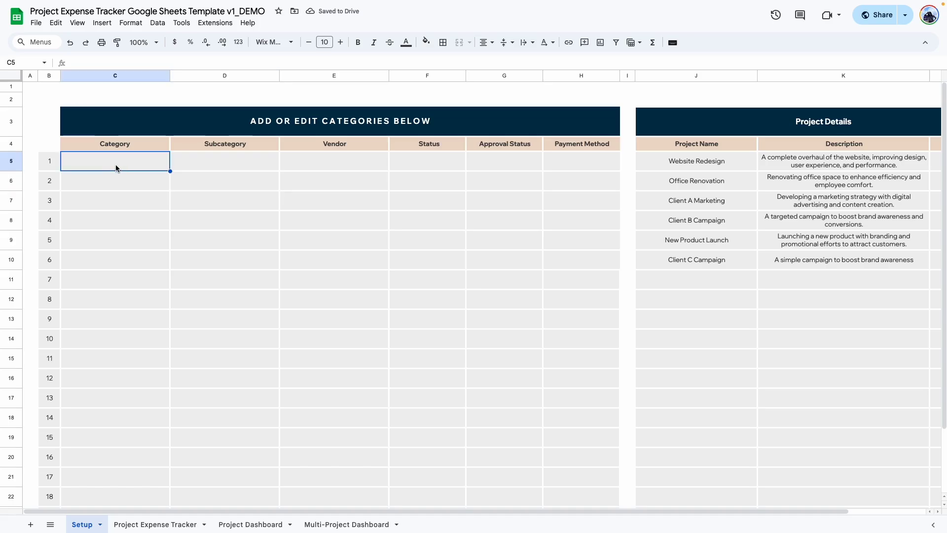
click(199, 259)
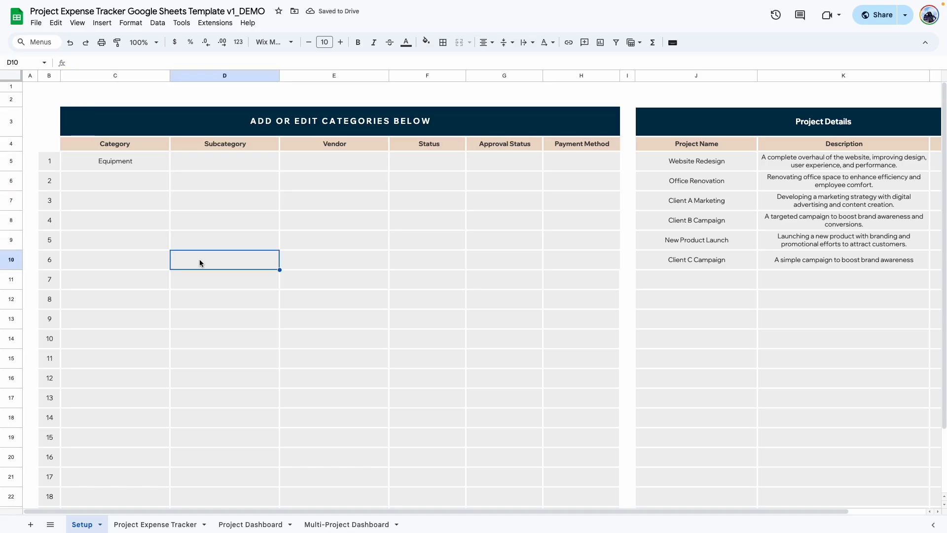
Undo the Equipment entry and the clearing of the categories table.
key(ctrl+z)
key(ctrl+z)
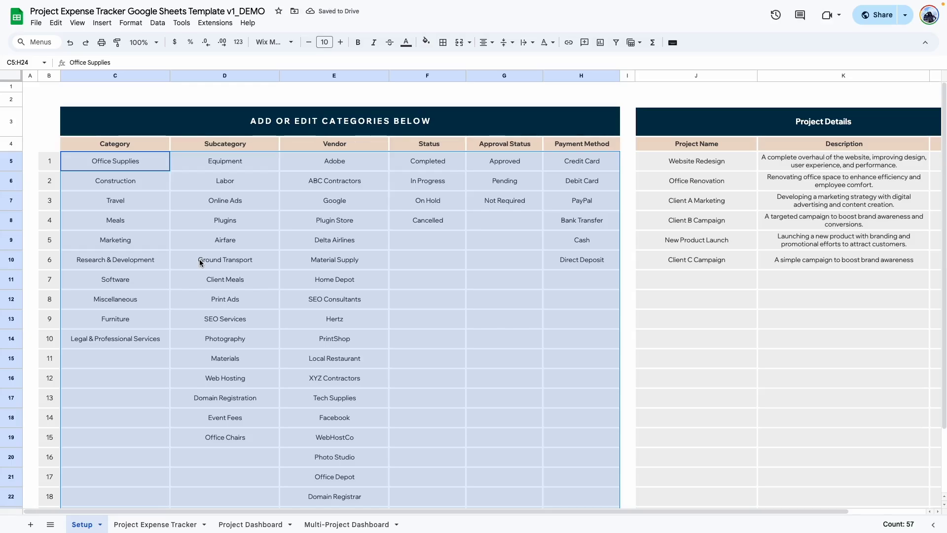
click(111, 350)
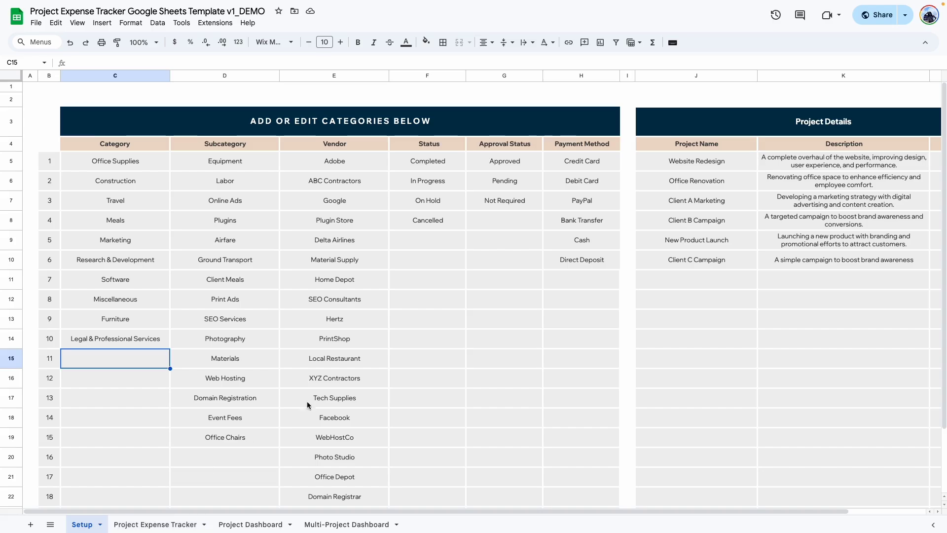
Examine the Project Details table on the Setup sheet, including its Budget (USD) column.
click(690, 299)
scroll(590, 190, right, 3)
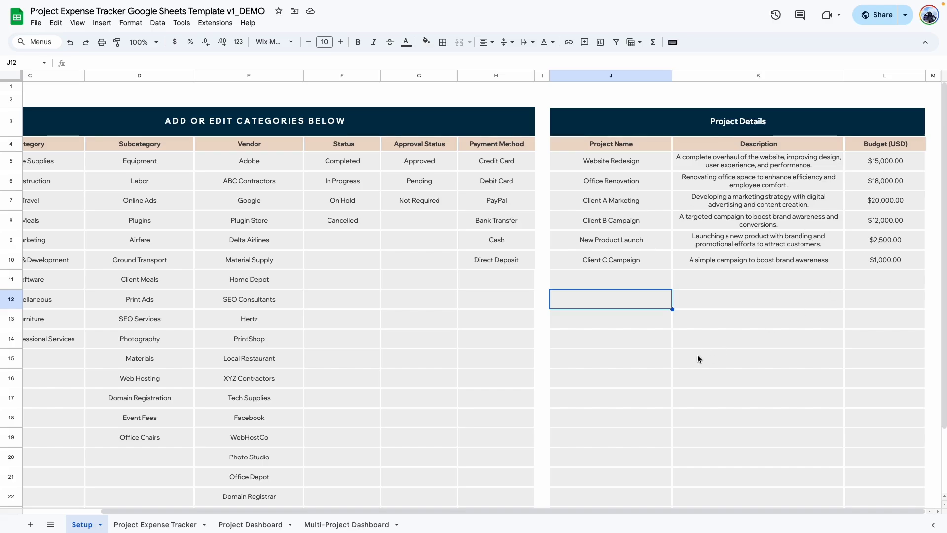
scroll(598, 428, down, 2)
scroll(598, 428, up, 2)
drag(877, 147, 882, 278)
click(854, 295)
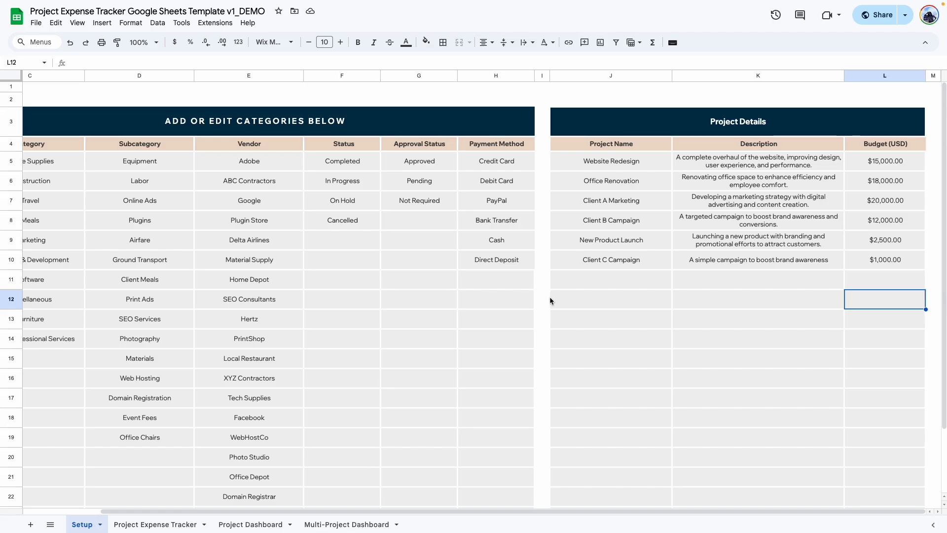
Open the Project Expense Tracker sheet and look through its sample expense entries.
click(155, 524)
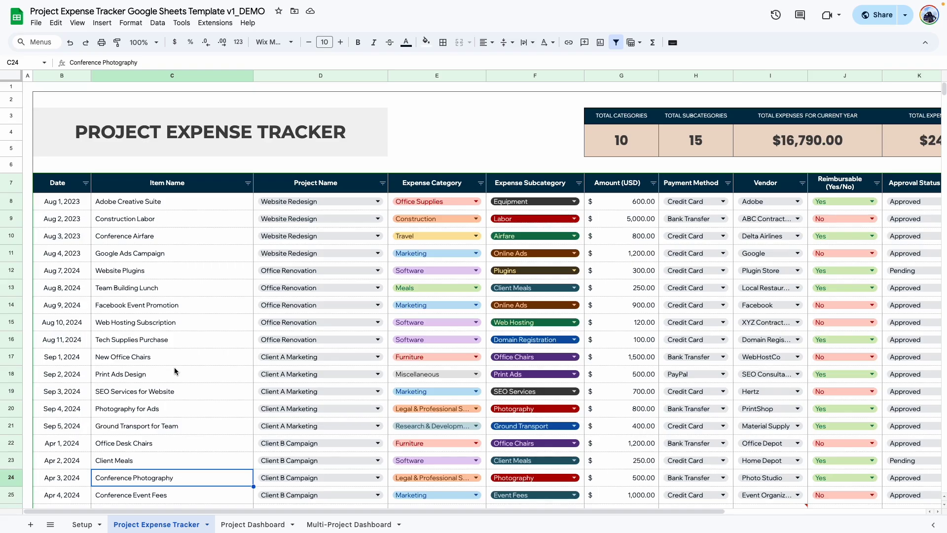
scroll(175, 370, down, 4)
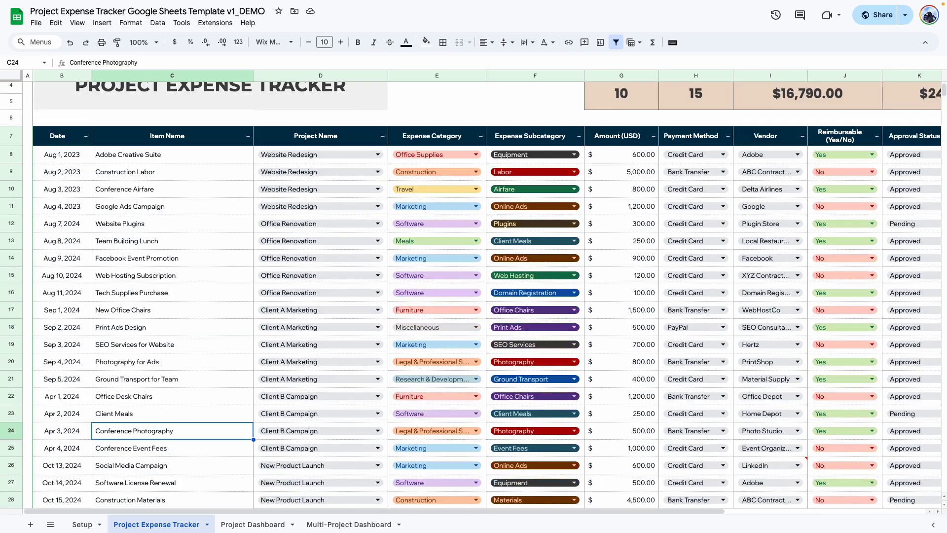
scroll(175, 371, down, 3)
scroll(175, 370, up, 10)
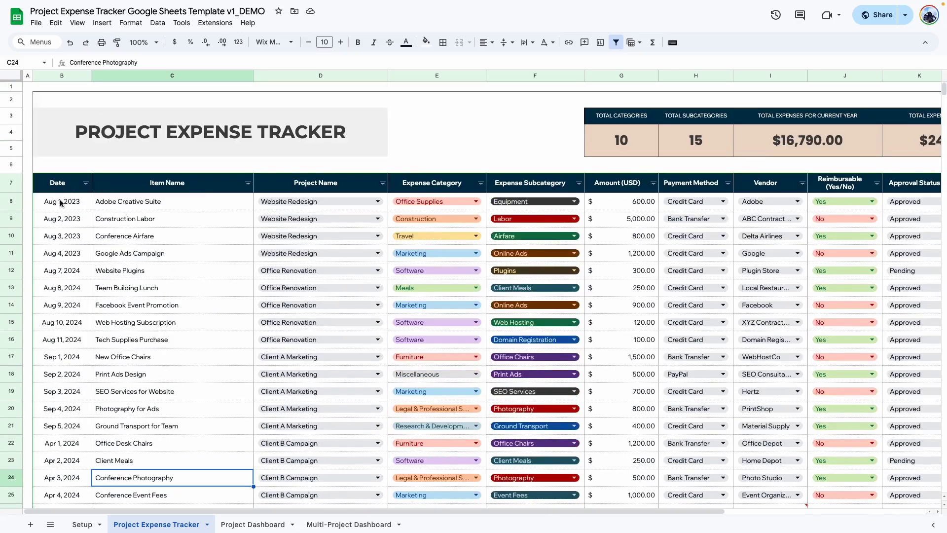
Clear the sample data from the first expense row, from Date through Notes.
drag(62, 201, 266, 209)
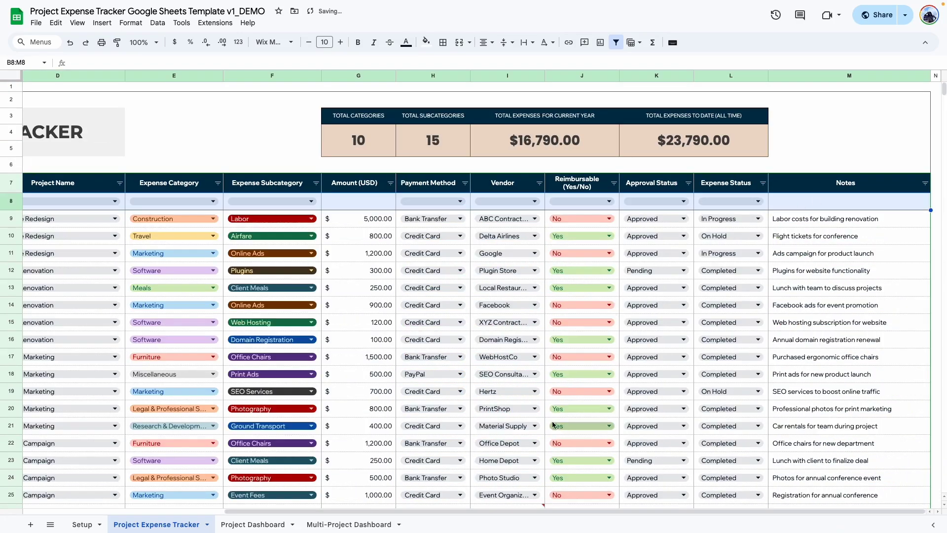
click(346, 345)
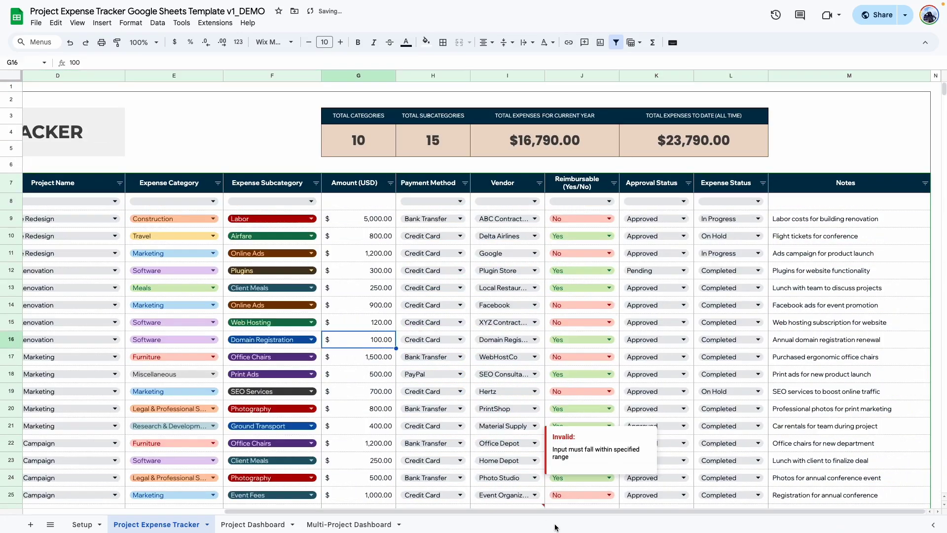
drag(559, 513, 276, 513)
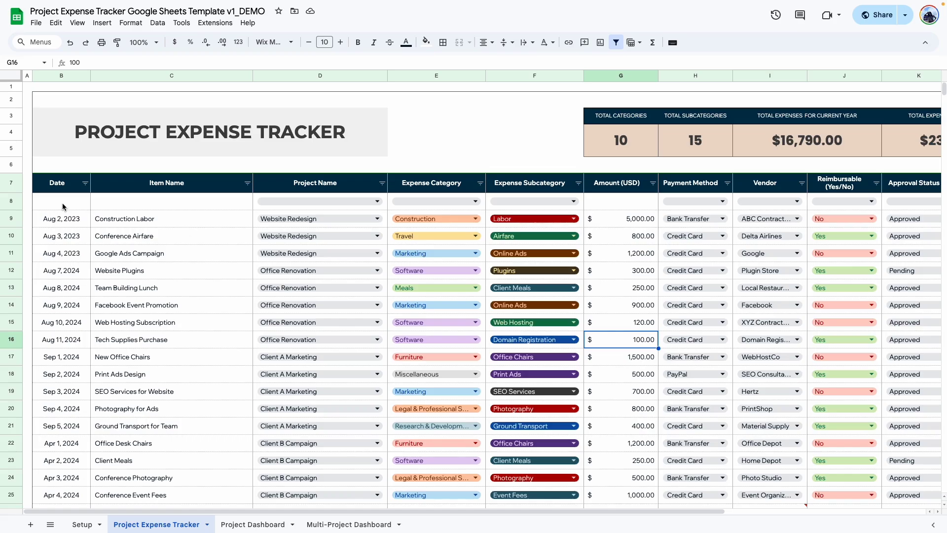
Enter the date Nov 7, 2024 and the item name Furniture in the first expense row.
double_click(62, 206)
click(76, 269)
double_click(175, 207)
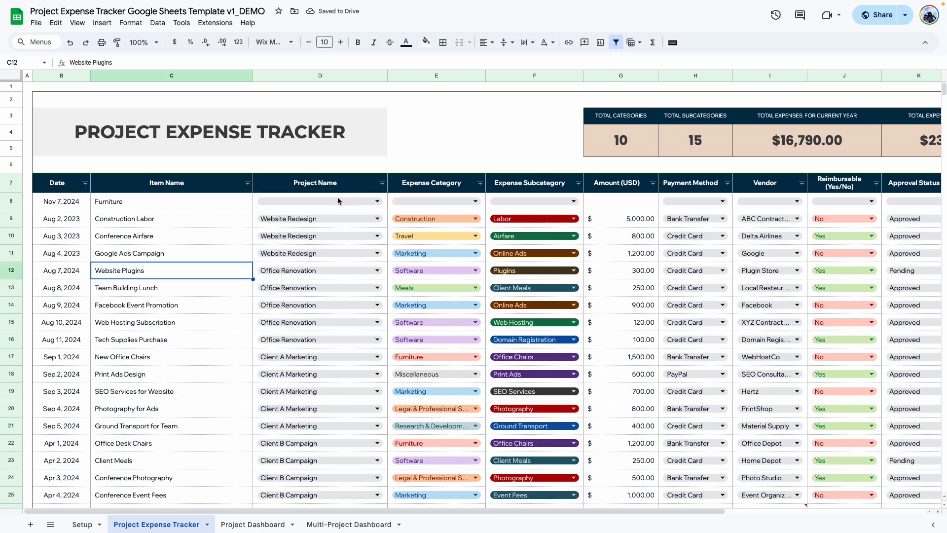
Set the first expense's project name to Office Renovation and its expense category to Furniture.
click(81, 523)
click(155, 524)
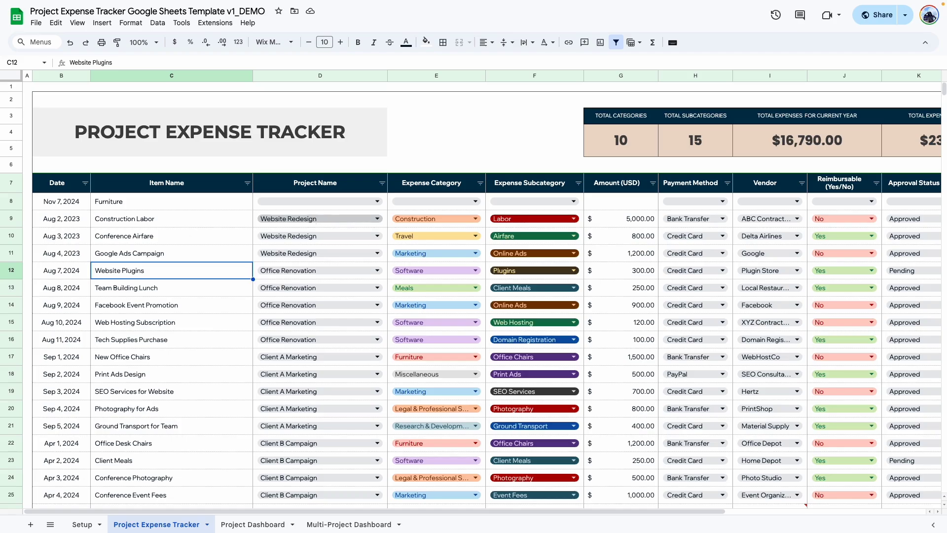
click(330, 202)
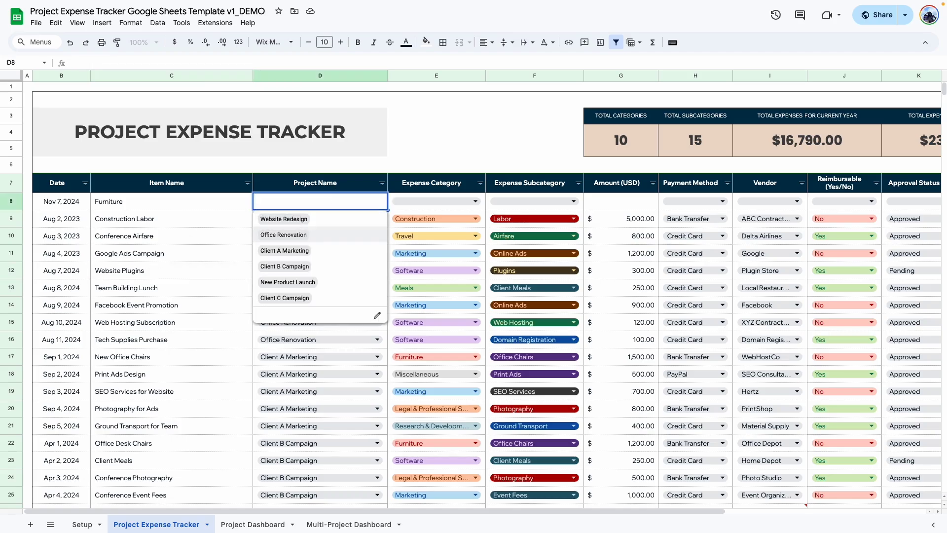
click(297, 235)
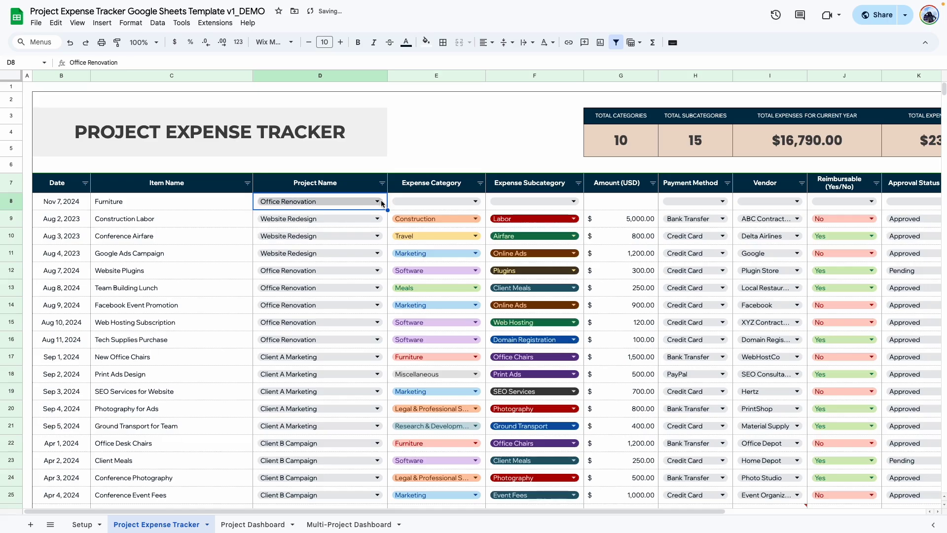
click(432, 202)
click(416, 359)
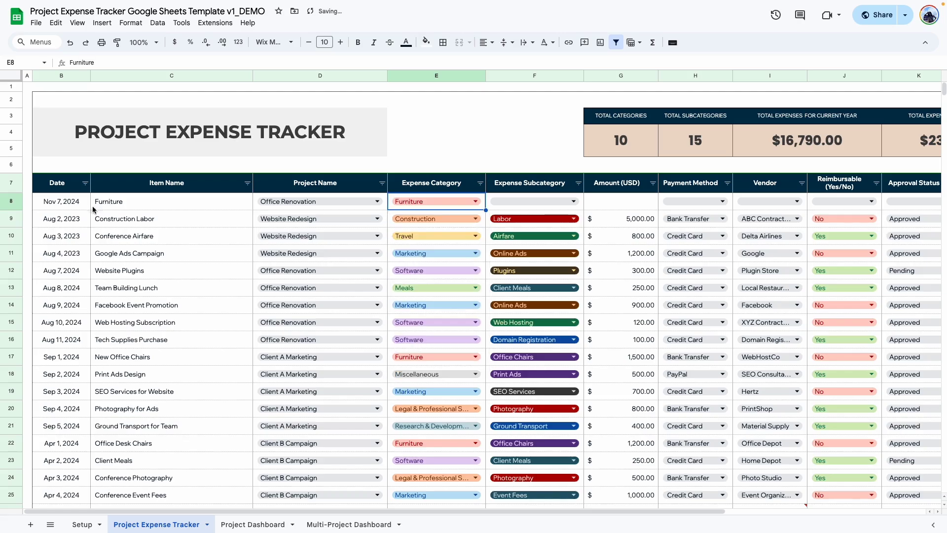
Replace the item name in the first expense row with Sofa.
click(112, 202)
double_click(111, 201)
text(Sofa)
click(165, 271)
click(165, 204)
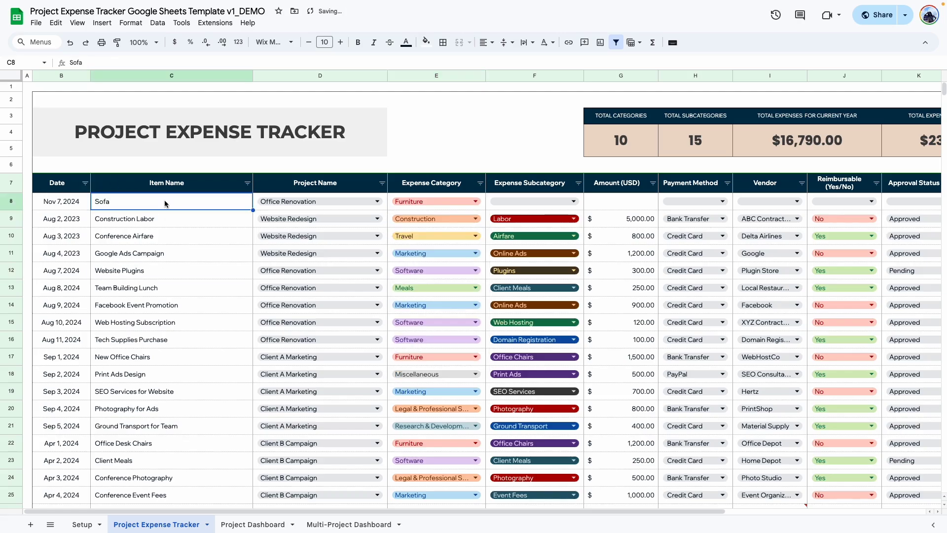
Change the first expense's item name to Chair.
double_click(164, 202)
text(Chair)
click(167, 253)
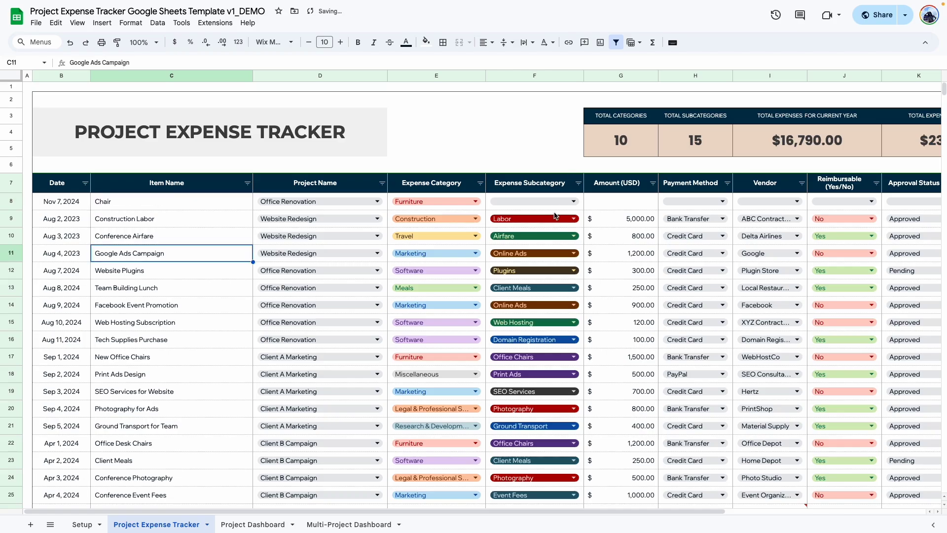
Set the first expense's subcategory to Office Chairs and its amount to 150 USD.
click(548, 197)
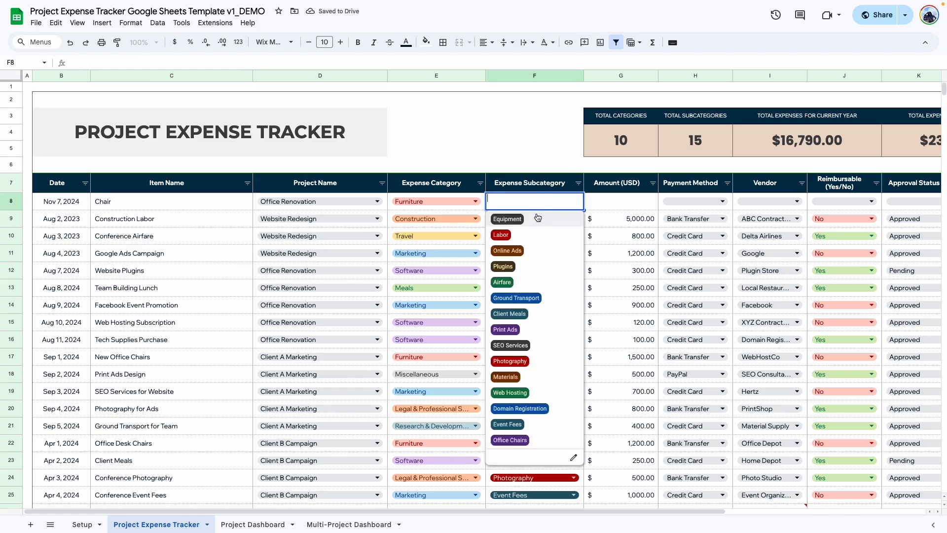
click(524, 441)
click(659, 202)
text(15)
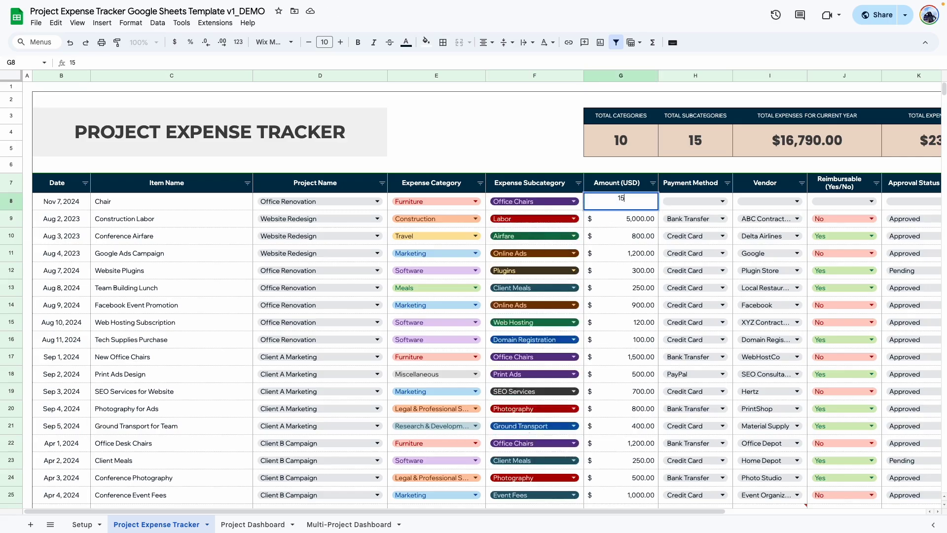
text(0)
key(Return)
Set the first expense's payment method to Credit Card and its vendor to ABC Contractors.
scroll(619, 200, right, 3)
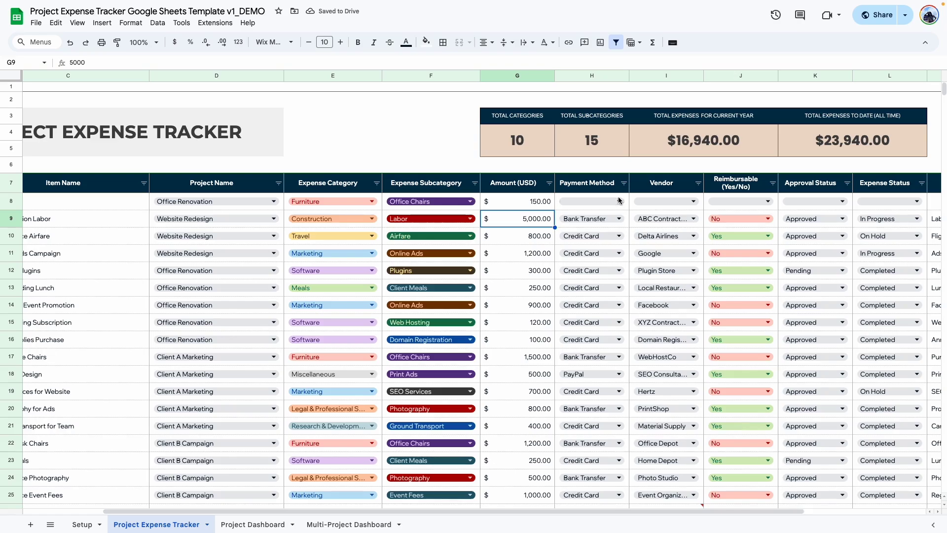
click(620, 200)
click(606, 218)
click(693, 201)
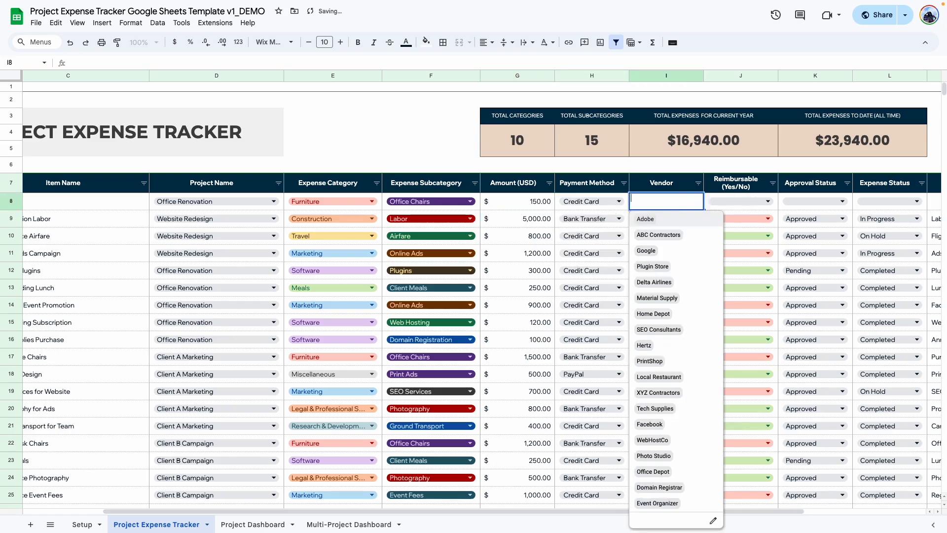
click(660, 235)
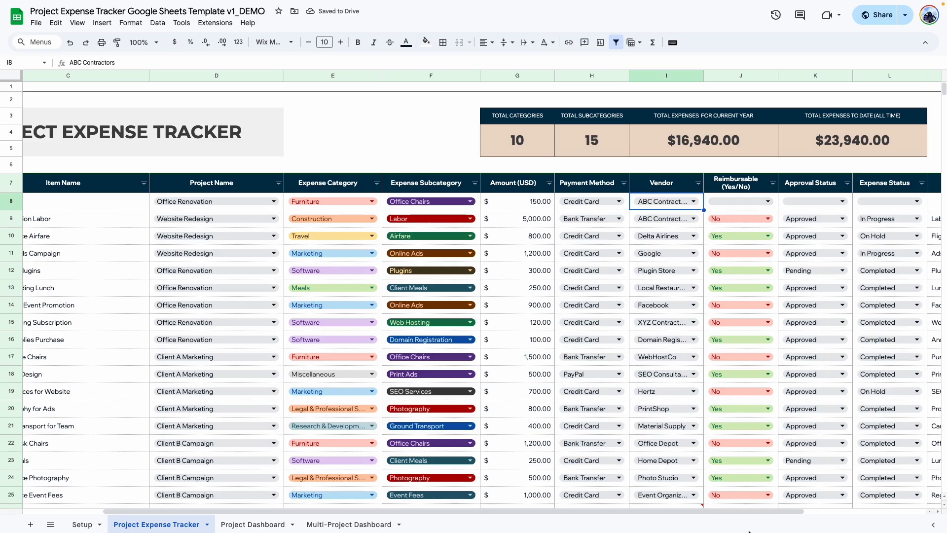
drag(756, 514, 863, 513)
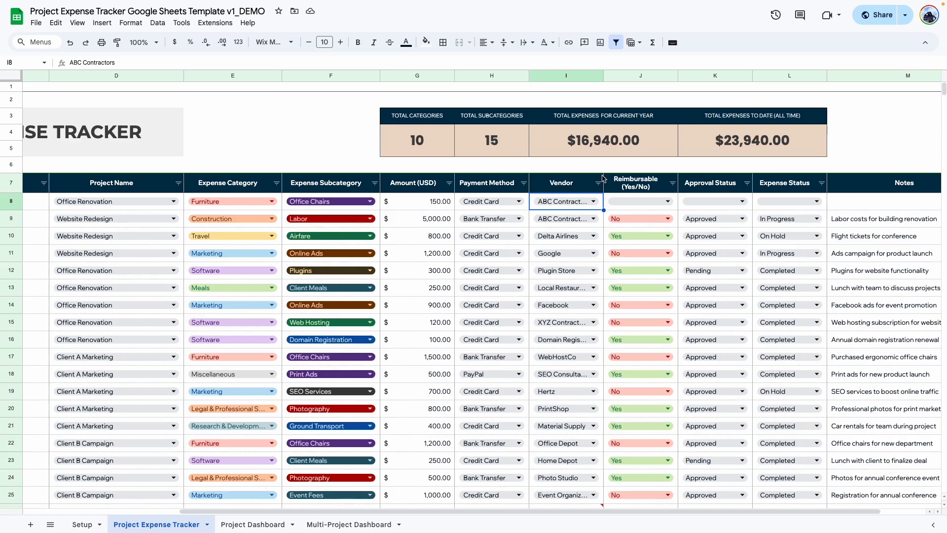
Set the first expense's reimbursable value to No and its approval status to Approved, and check the status lists on the Setup sheet.
click(631, 201)
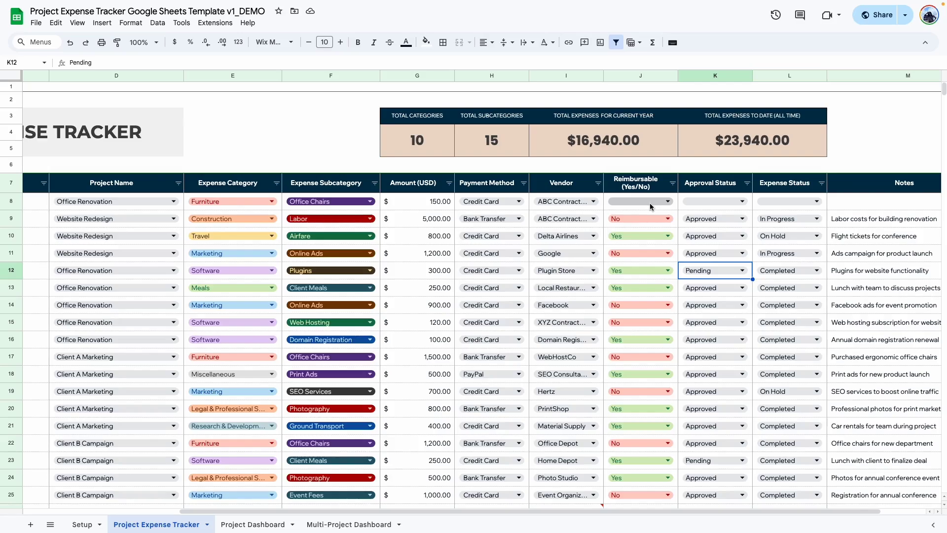
click(659, 201)
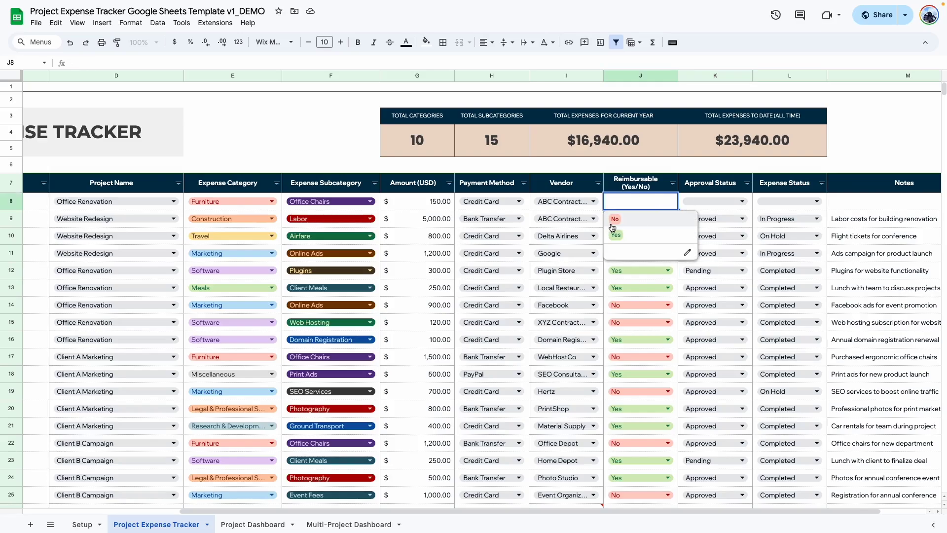
click(624, 220)
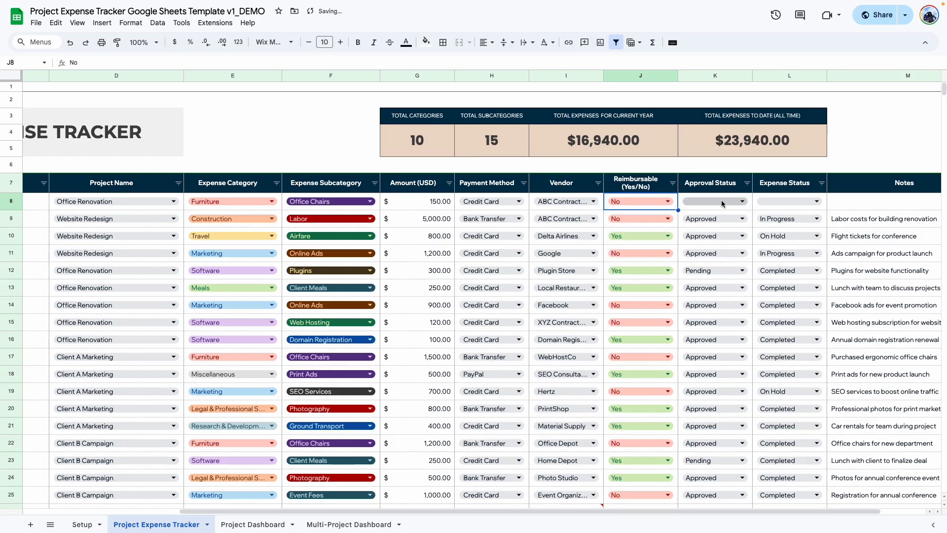
click(720, 202)
click(705, 218)
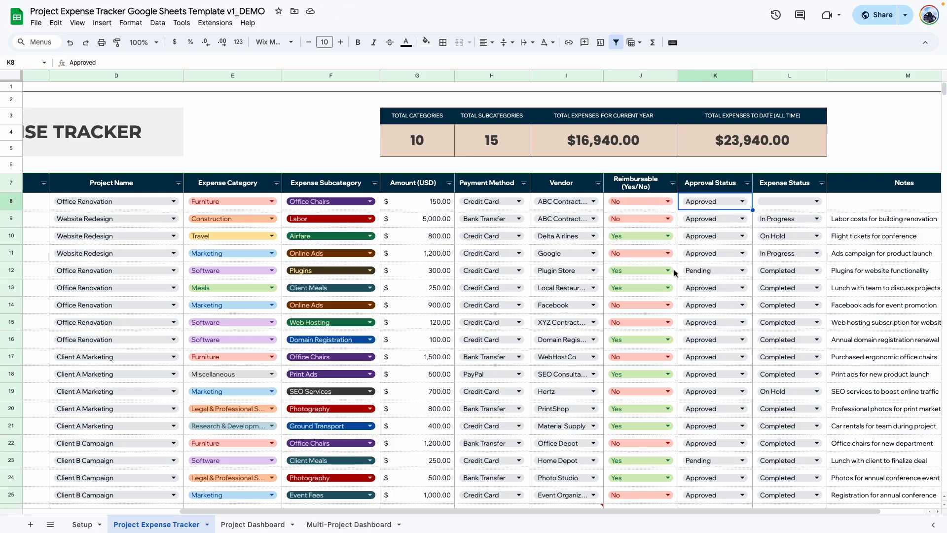
click(80, 524)
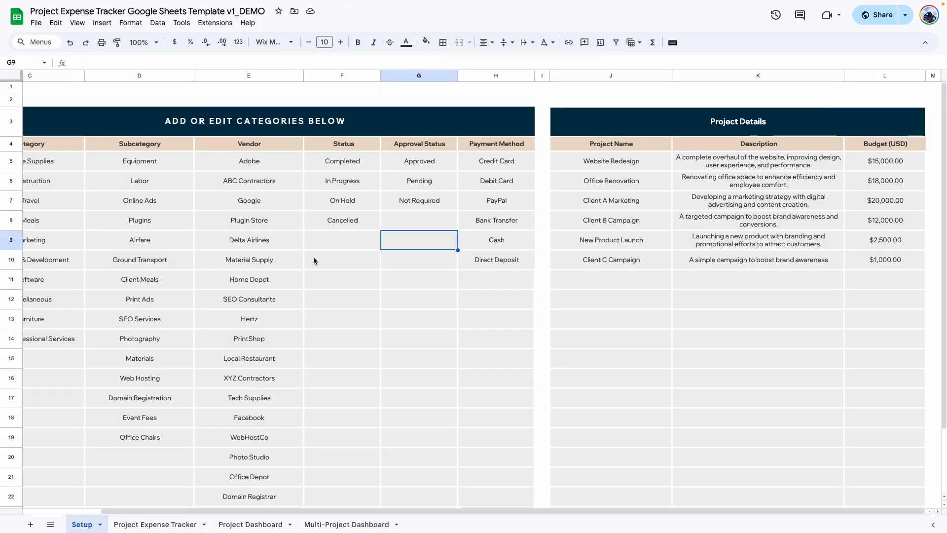
click(165, 520)
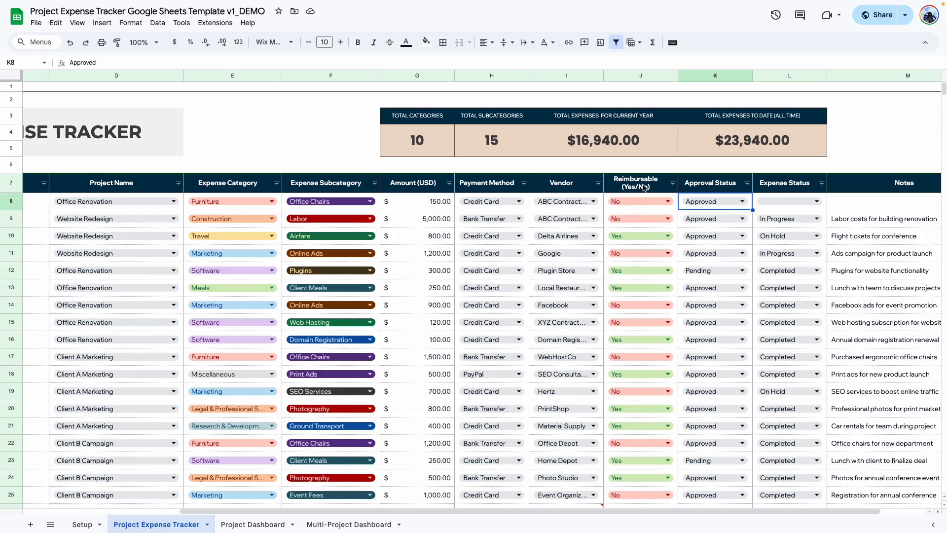
Add a light purple Pending option to the Reimbursable dropdown and apply the change to all matching dropdowns.
click(666, 202)
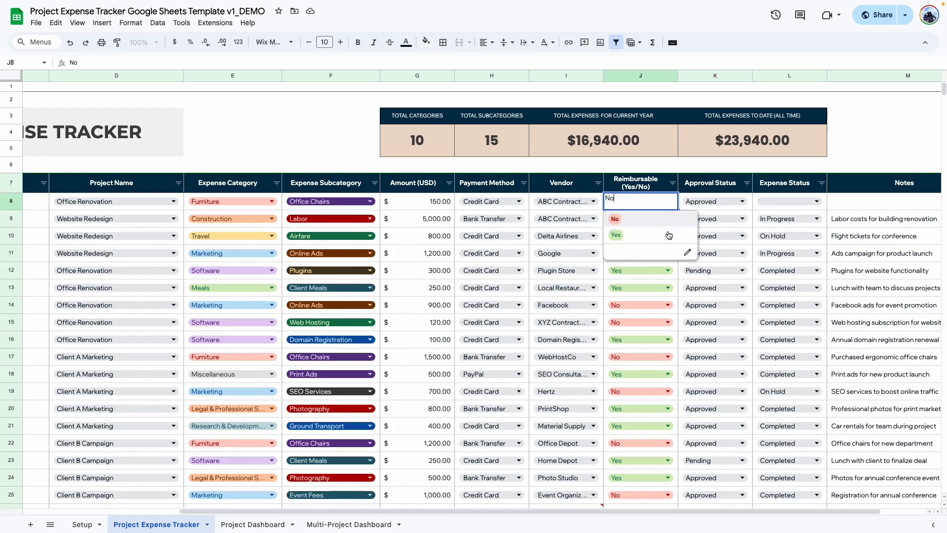
click(687, 253)
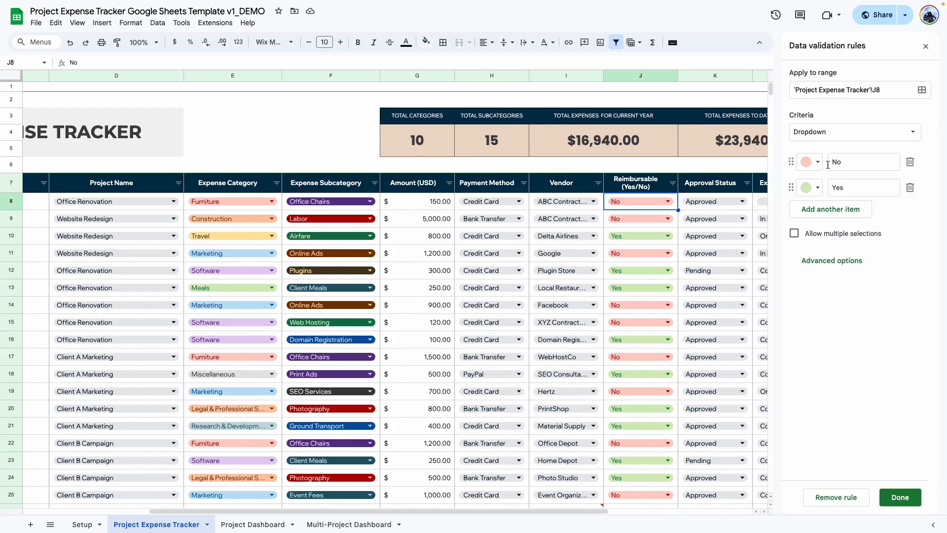
click(832, 209)
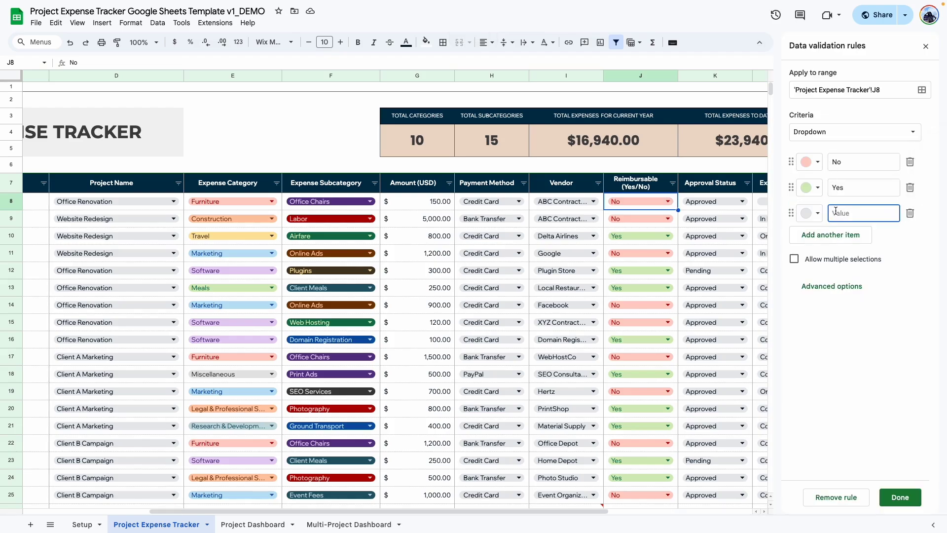
text(Pending)
click(809, 213)
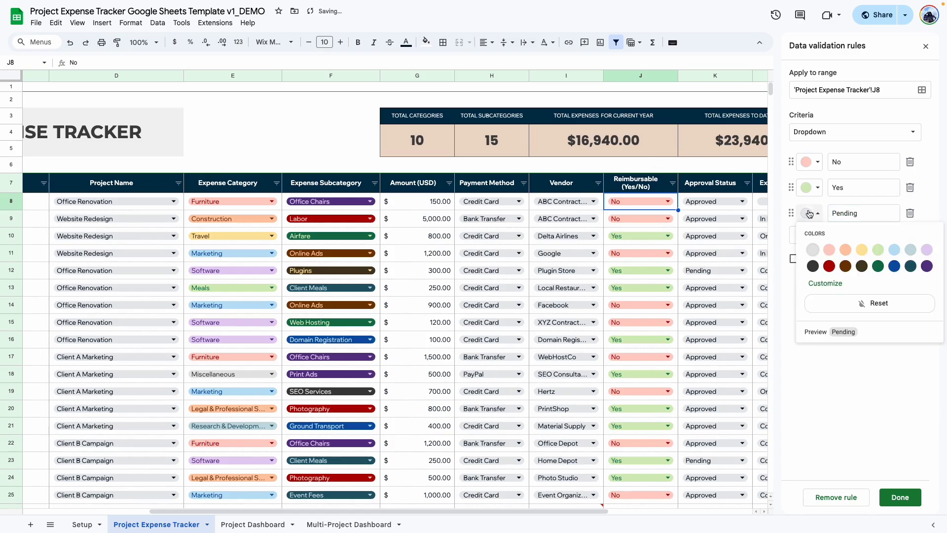
click(926, 249)
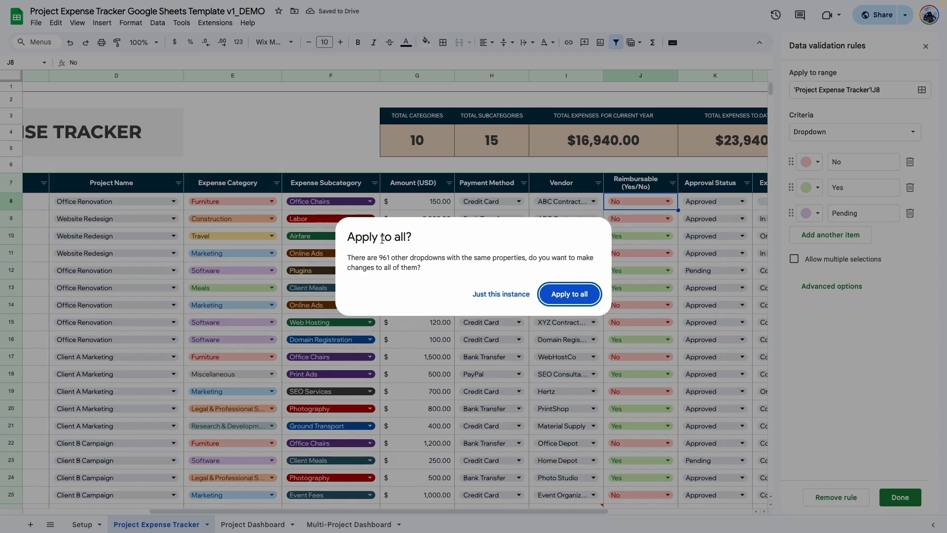
click(569, 293)
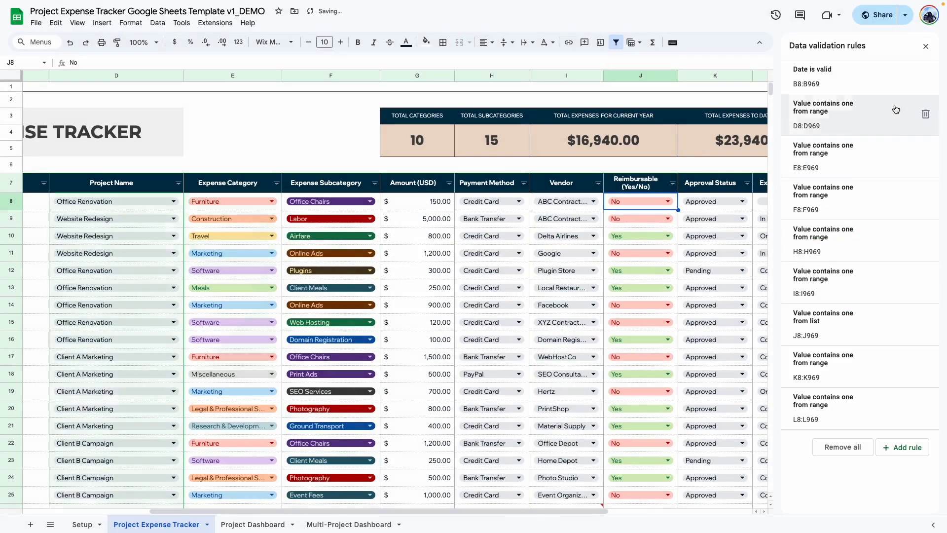
click(925, 45)
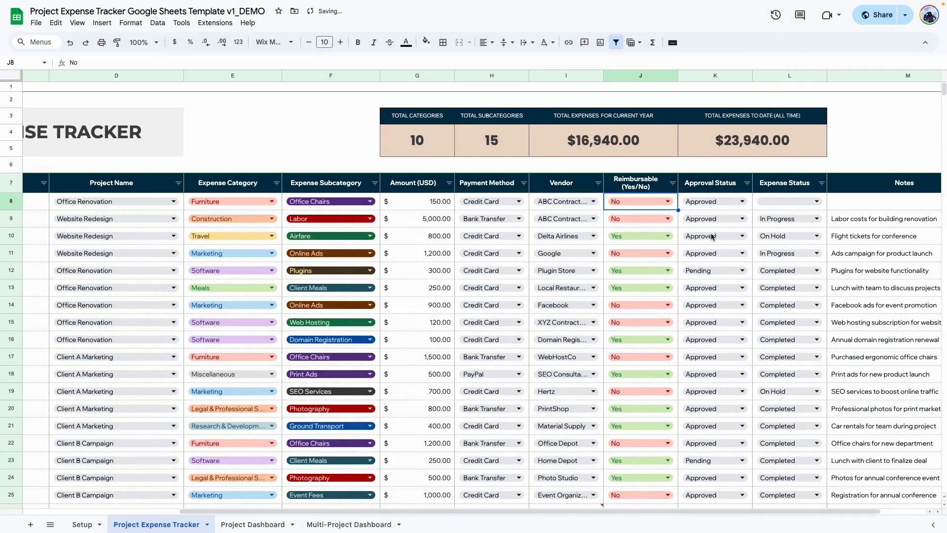
Set the first expense's reimbursable value to Pending and its expense status to In Progress.
click(669, 202)
click(646, 249)
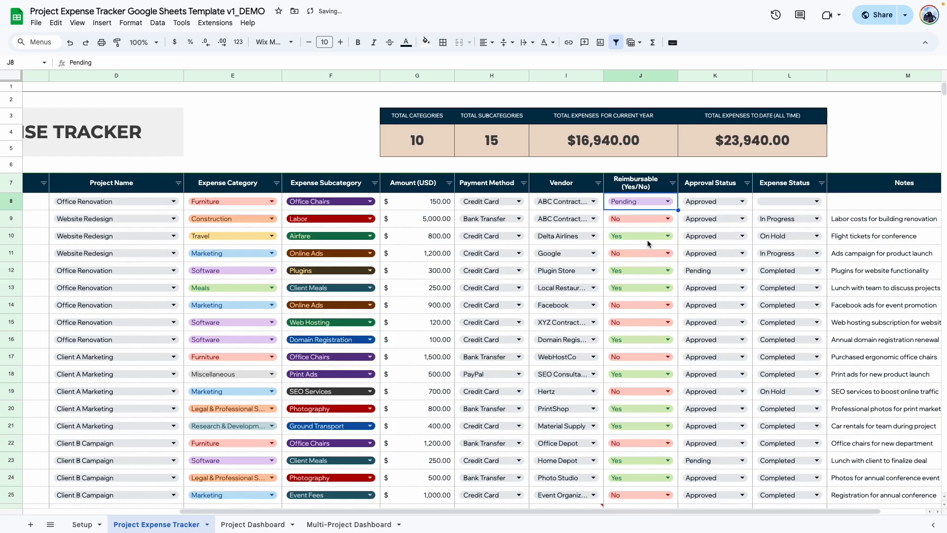
click(718, 217)
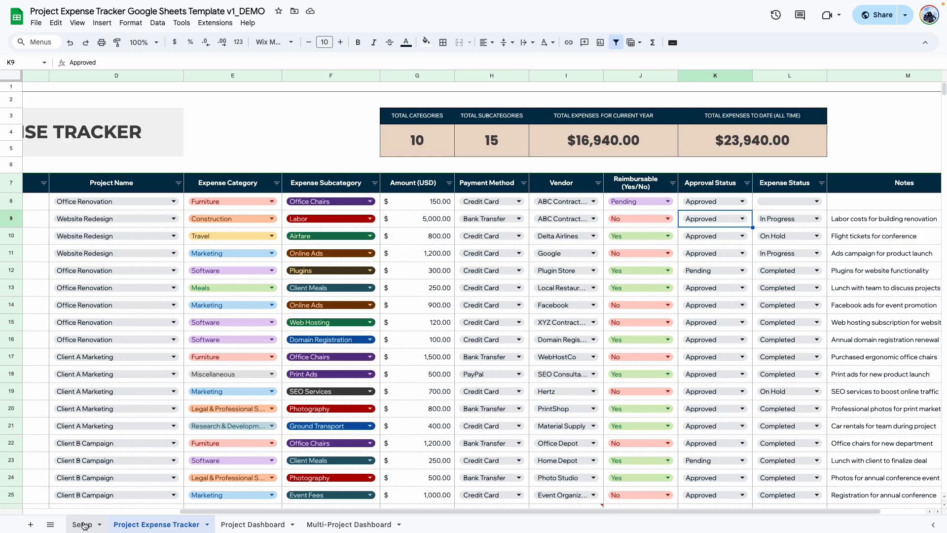
scroll(481, 296, right, 2)
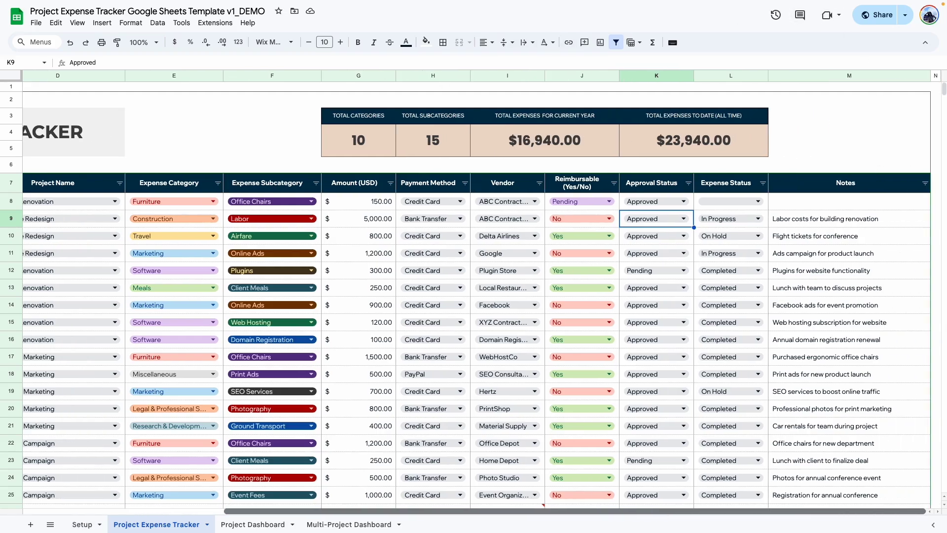
click(757, 202)
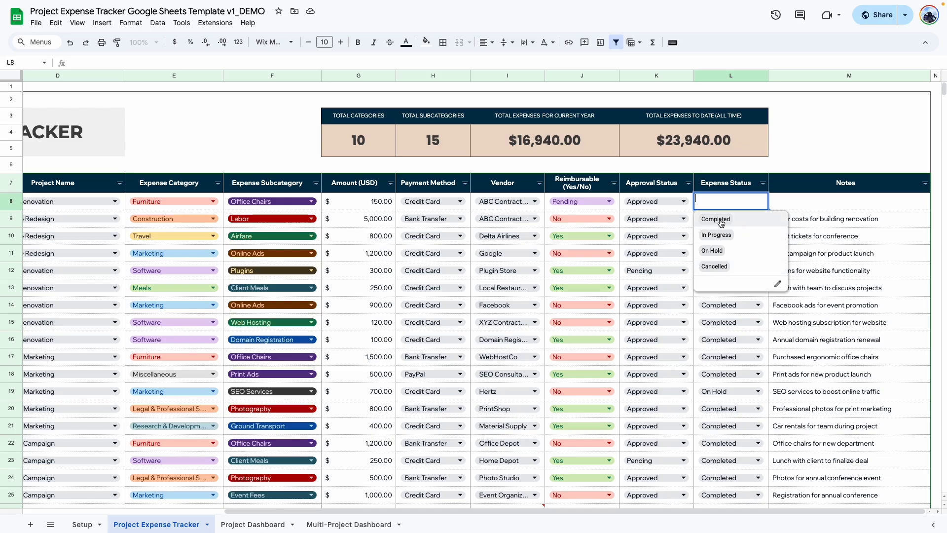
click(716, 235)
click(833, 210)
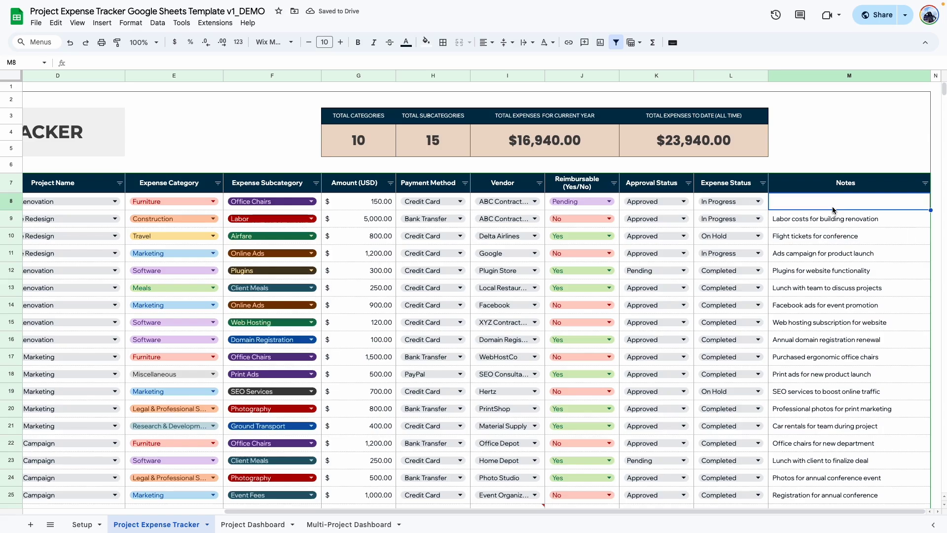
Sort the expense rows by date from A to Z and review the resulting order.
scroll(159, 222, left, 5)
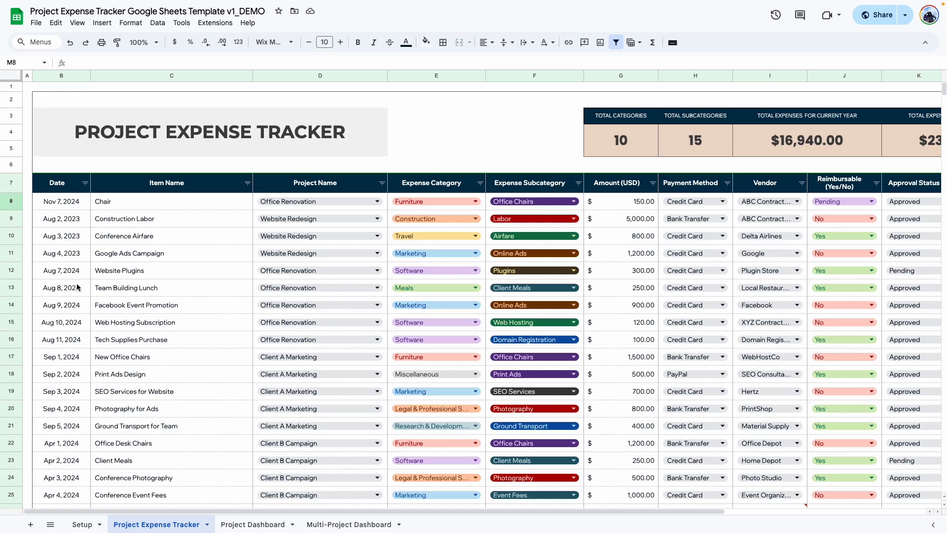
scroll(62, 396, down, 4)
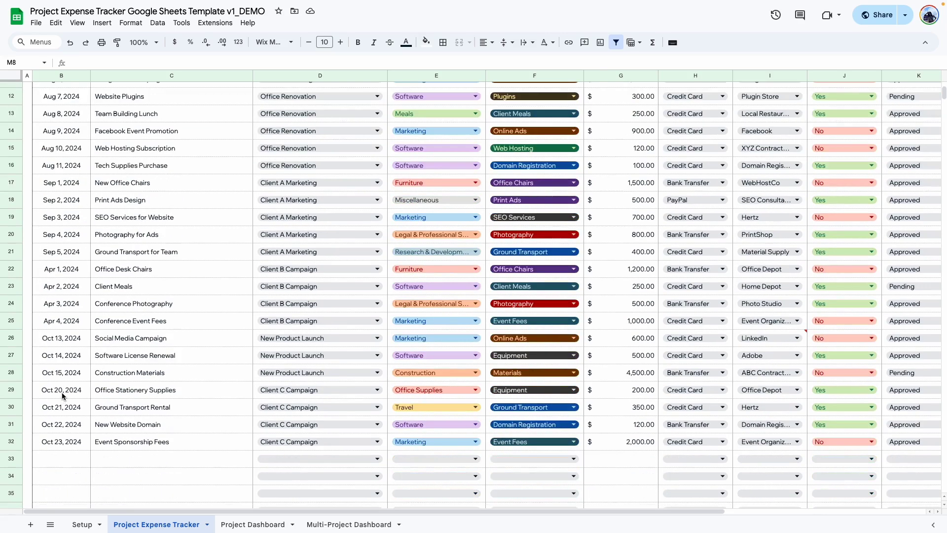
scroll(61, 392, up, 4)
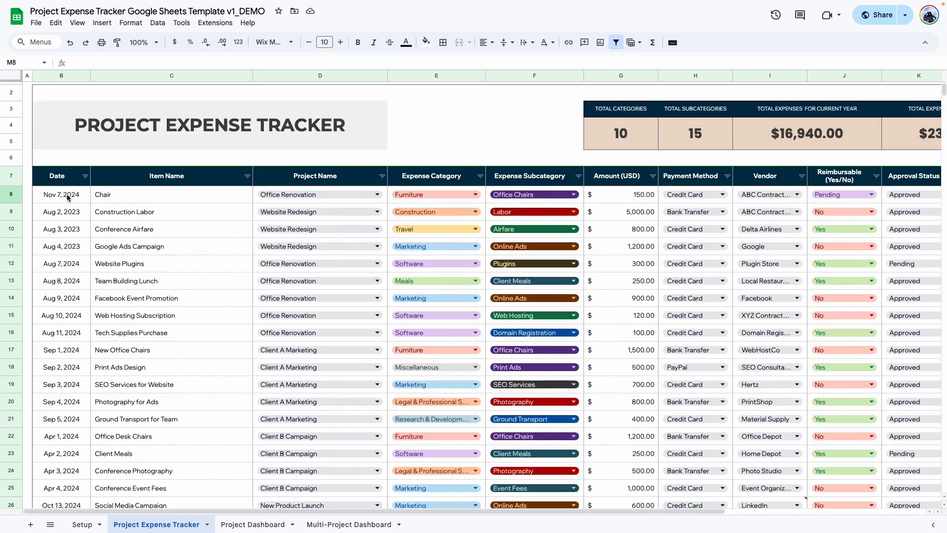
click(86, 177)
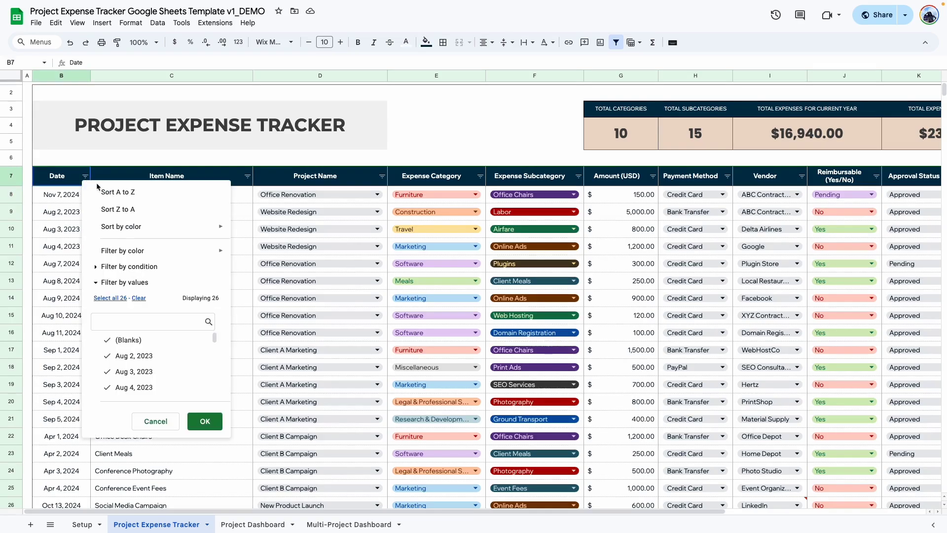
click(155, 191)
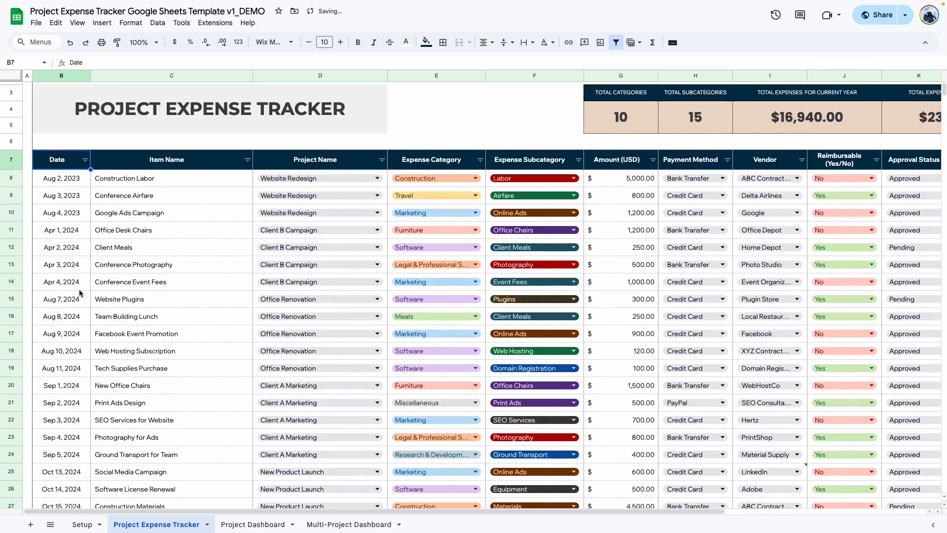
scroll(79, 148, down, 1)
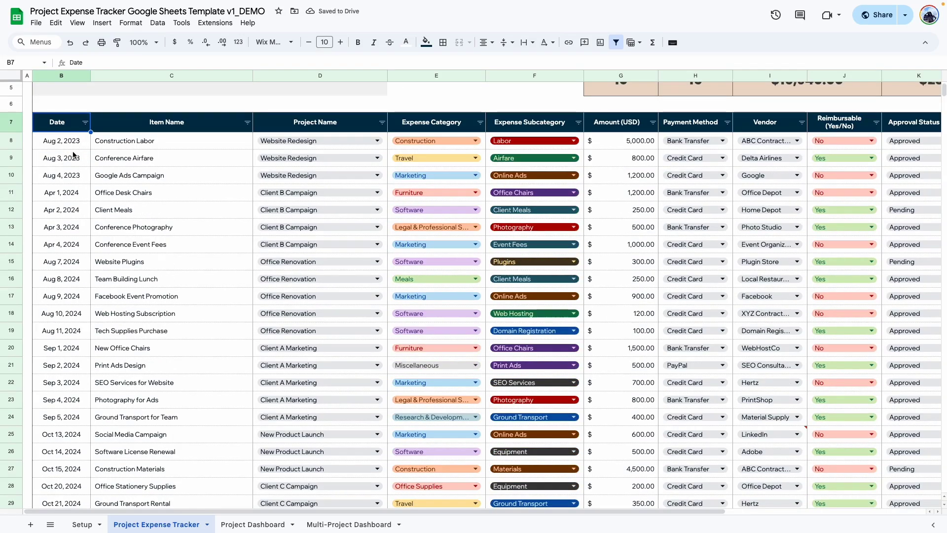
scroll(64, 296, down, 4)
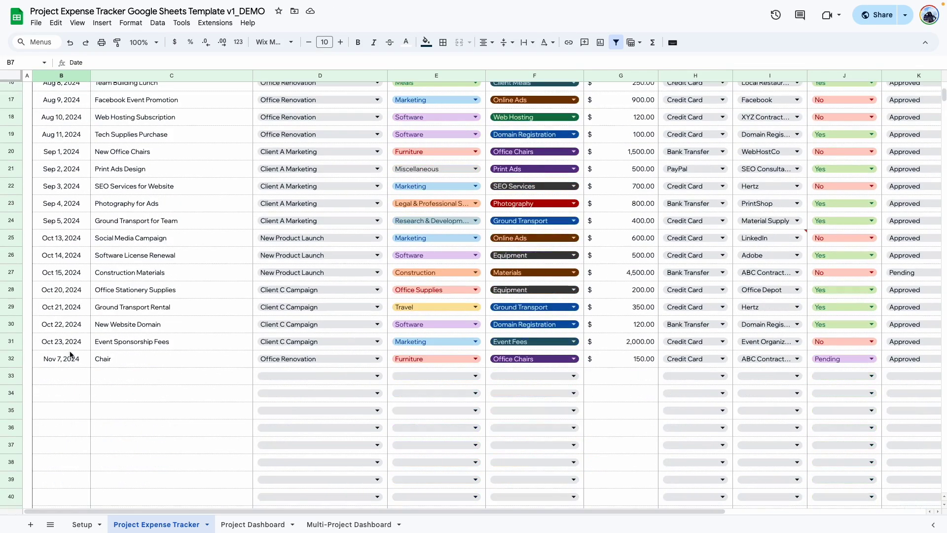
scroll(68, 385, up, 6)
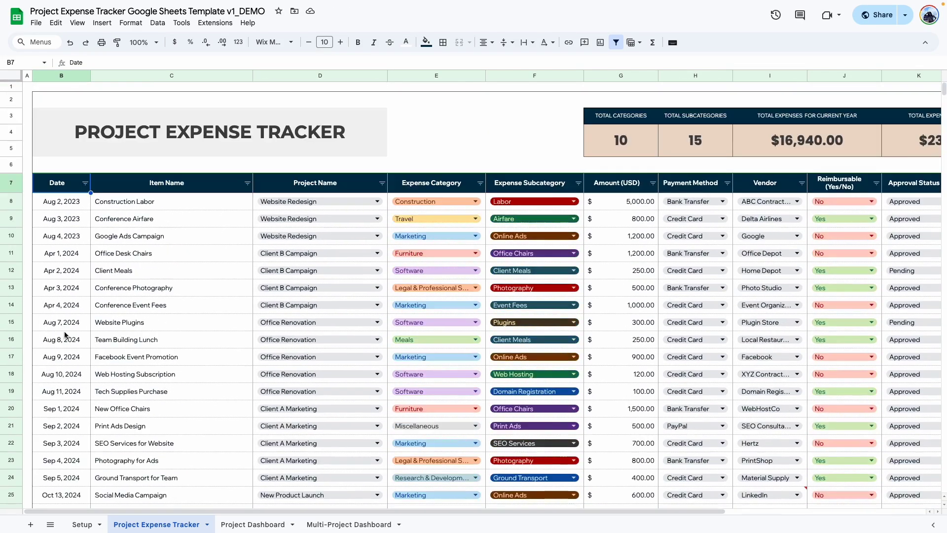
Sort the expense rows by date from Z to A.
click(85, 183)
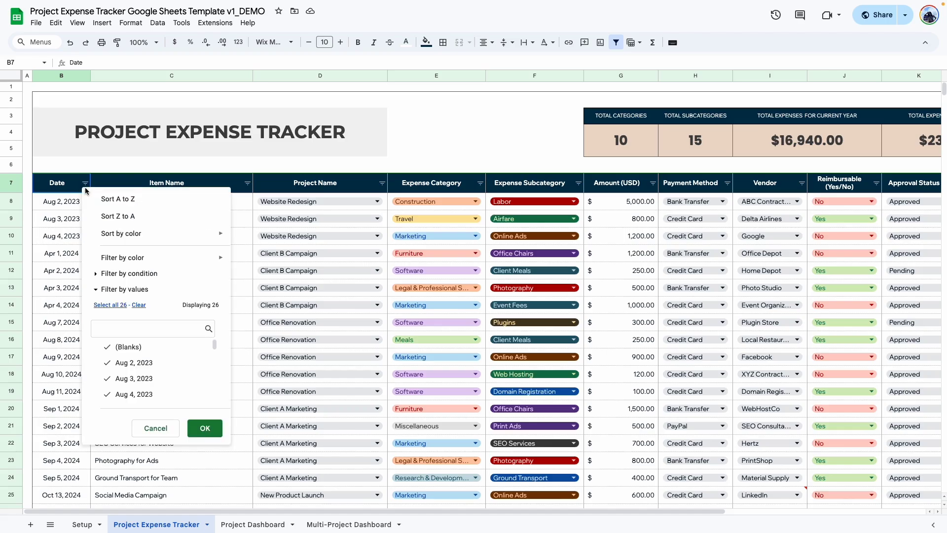
click(128, 218)
click(103, 287)
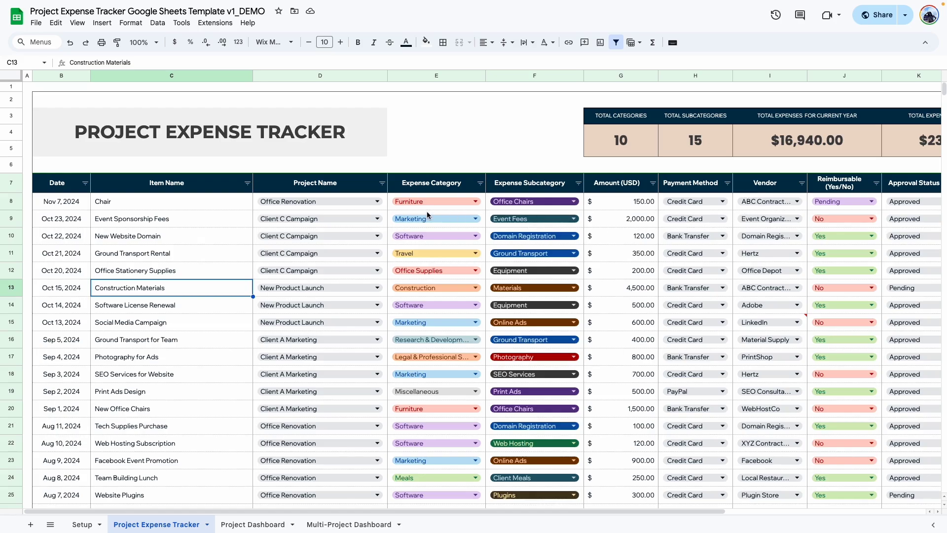
Filter the expense rows by project name to show only Client A Marketing.
click(381, 183)
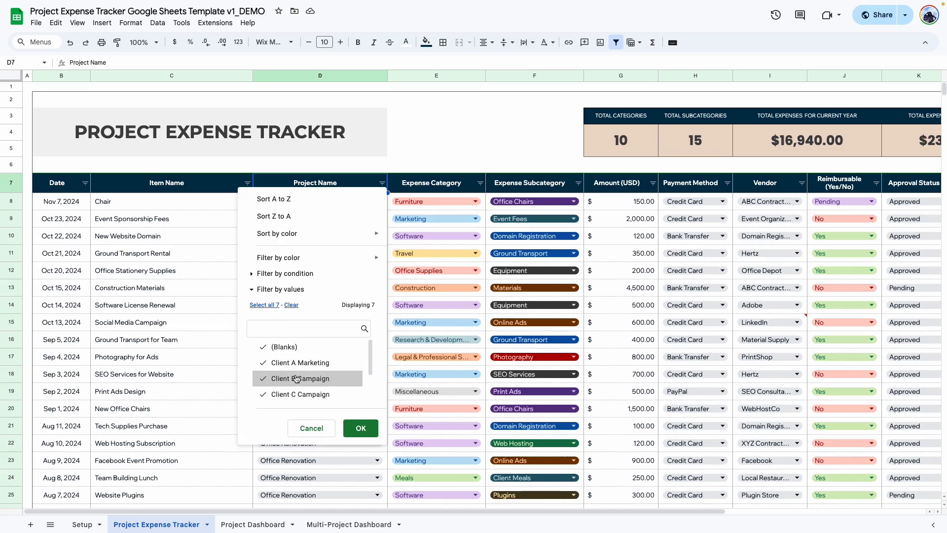
click(291, 305)
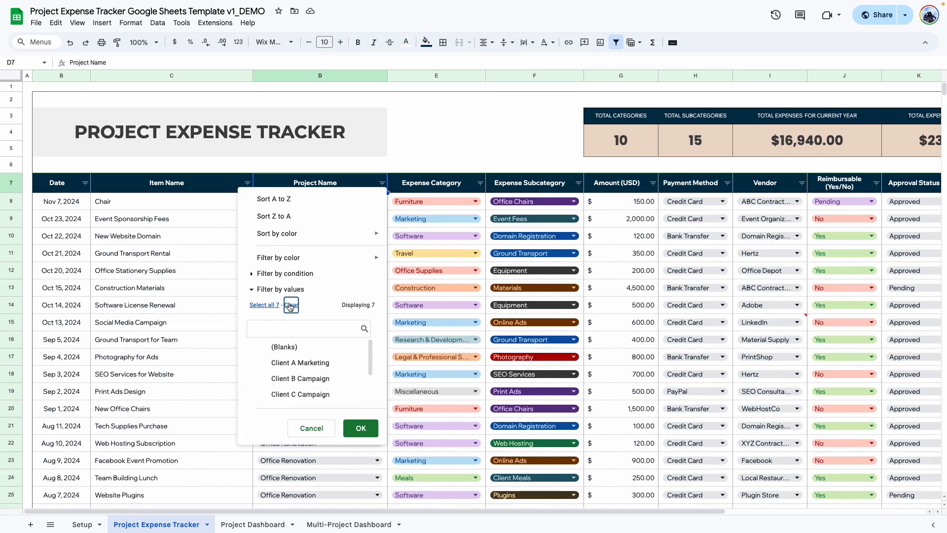
click(284, 366)
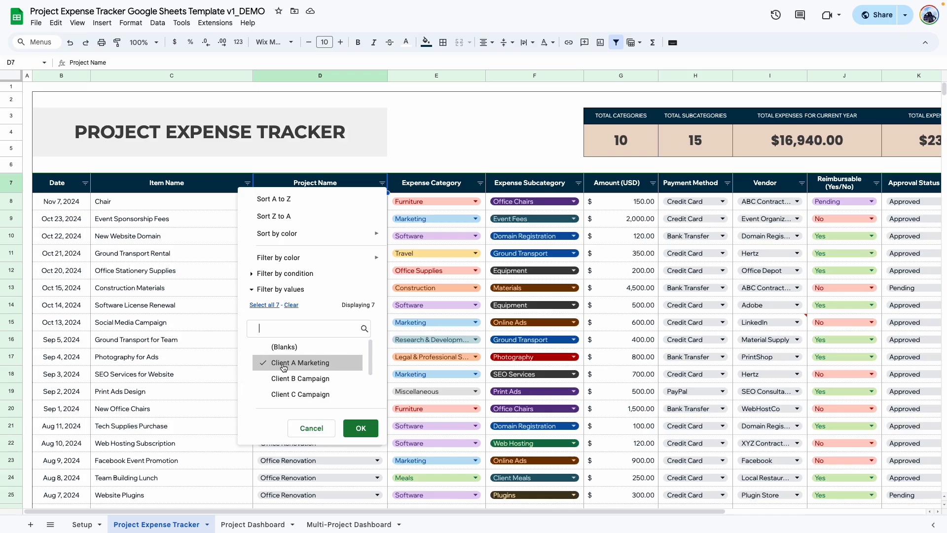
click(361, 428)
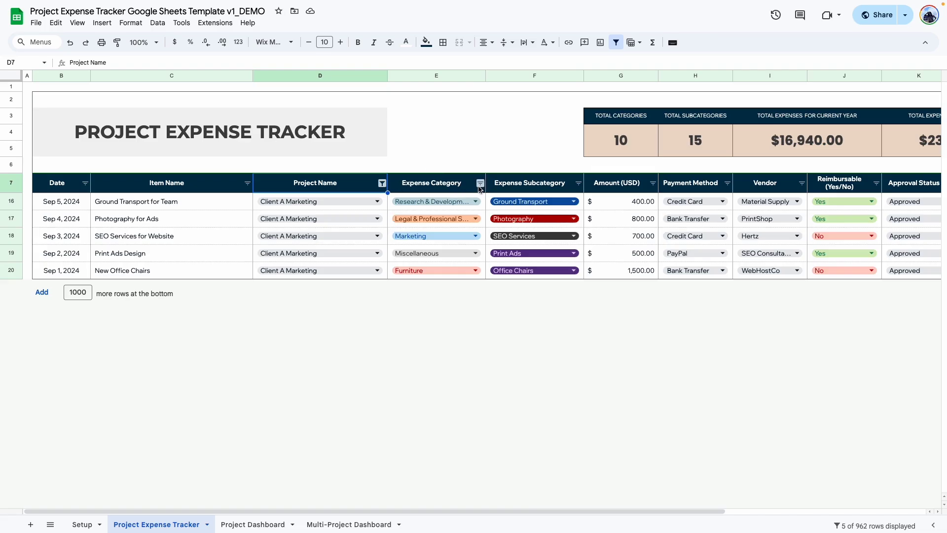
Filter the Client A Marketing expenses by subcategory to show only Print Ads.
click(578, 183)
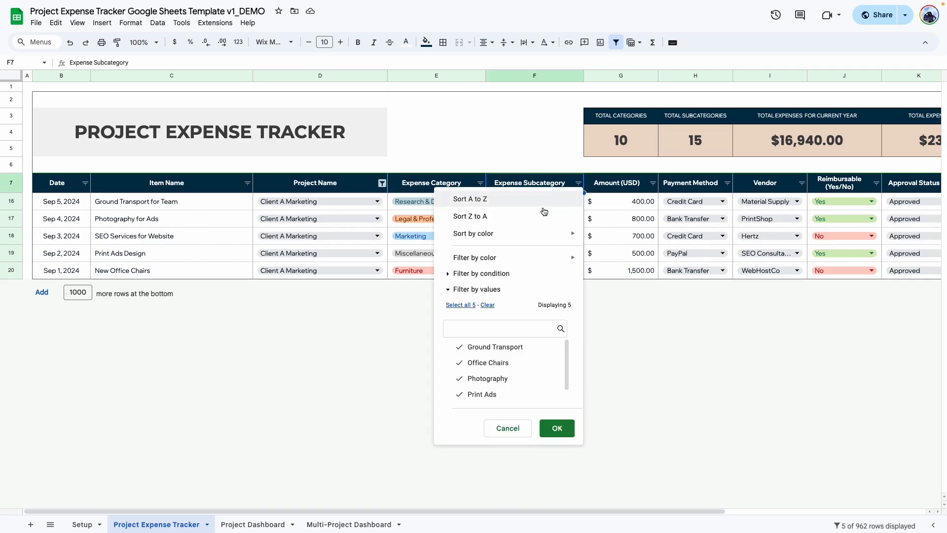
click(487, 304)
click(482, 394)
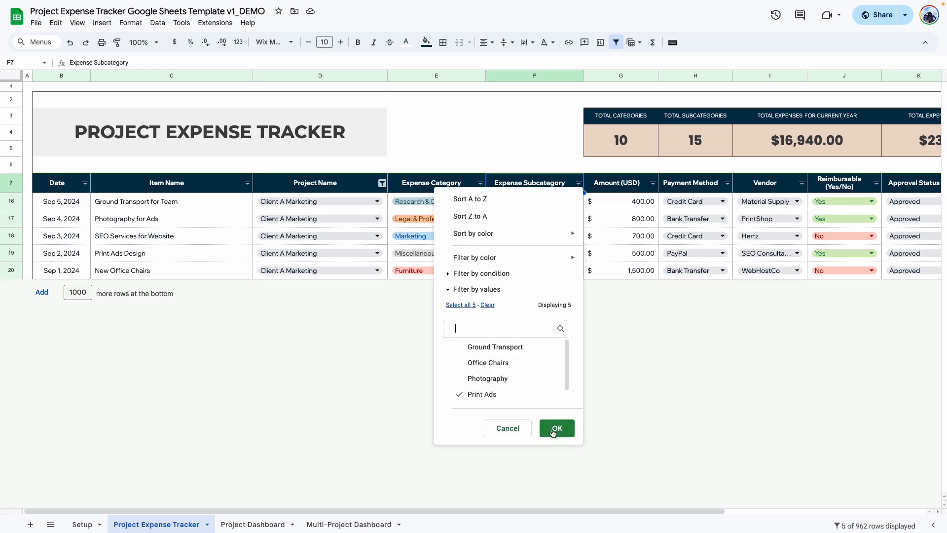
click(556, 428)
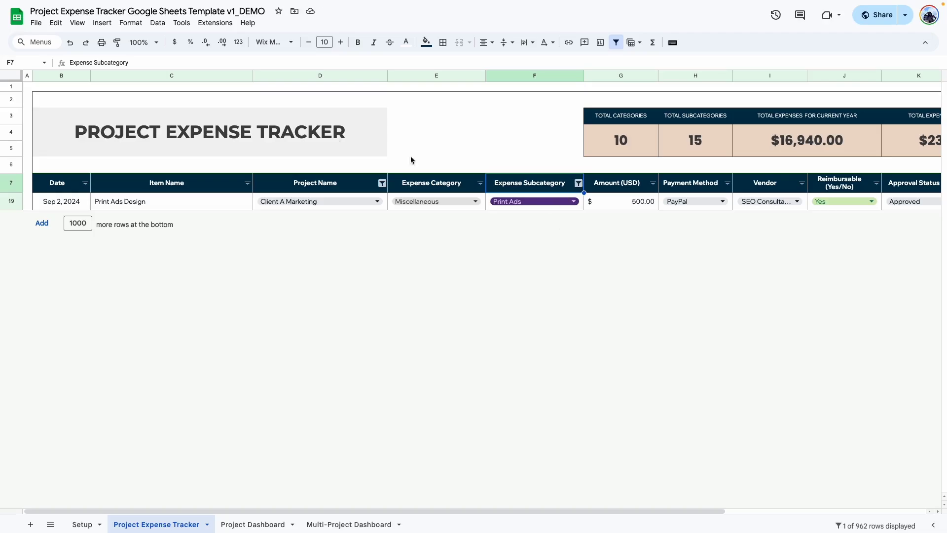
Undo the subcategory and project name filters and look over the full list of expense rows.
click(69, 43)
click(69, 44)
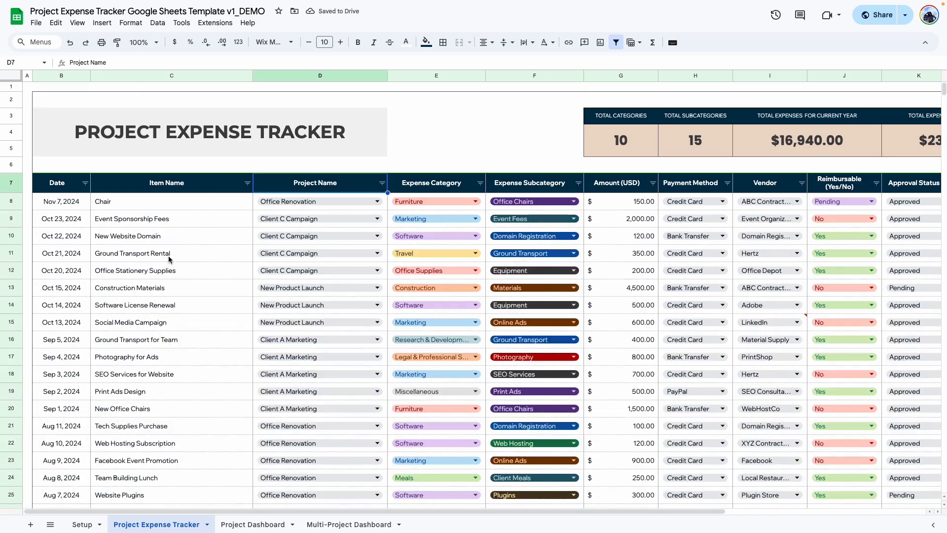
scroll(229, 258, down, 6)
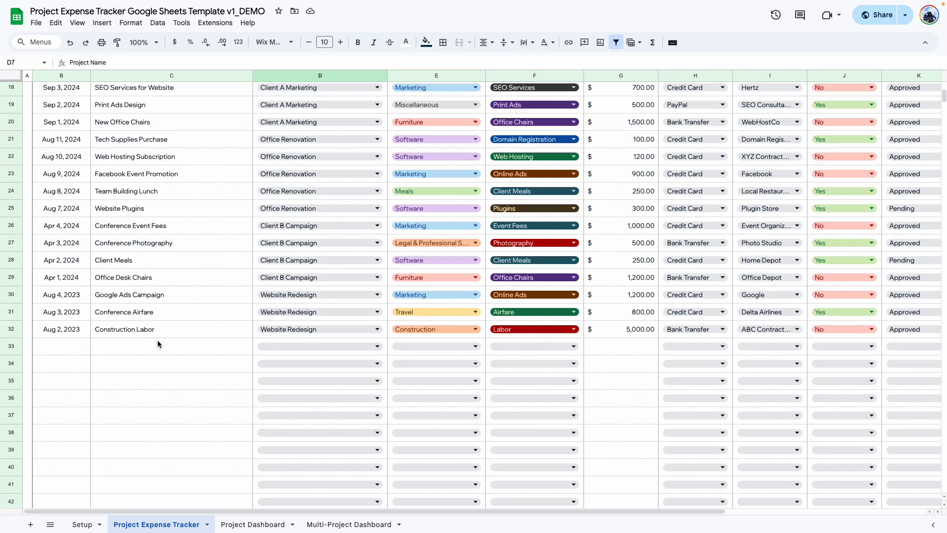
scroll(158, 339, up, 6)
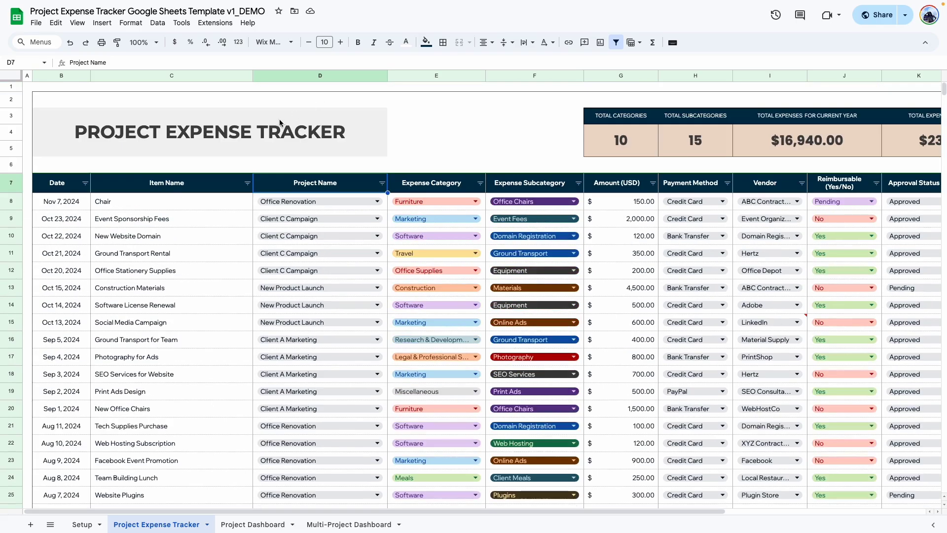
Filter the expense rows by item name to show only the blanks.
click(247, 183)
click(159, 305)
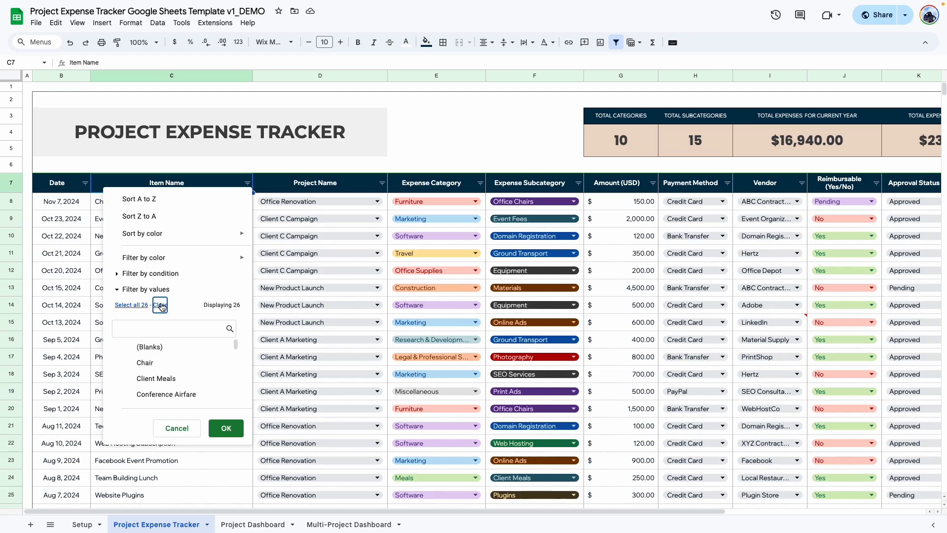
click(149, 348)
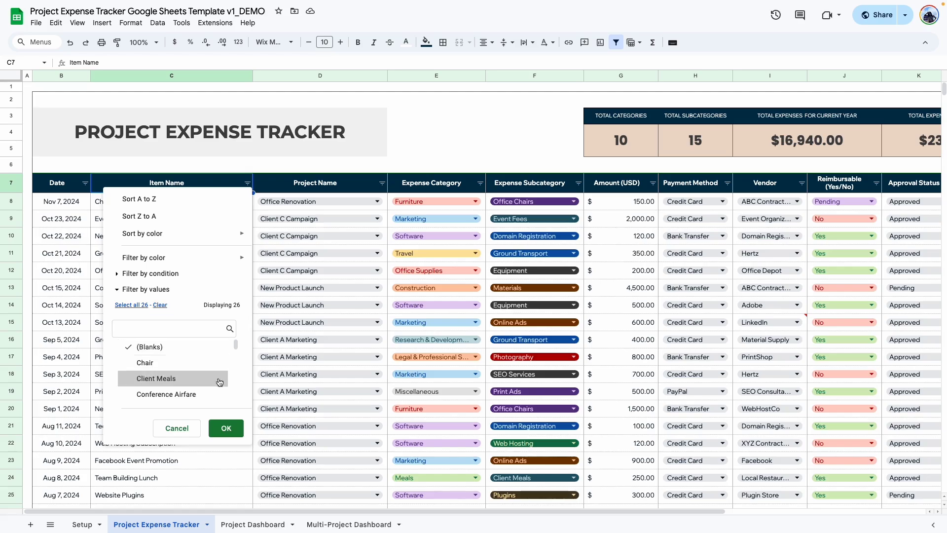
click(220, 422)
click(174, 275)
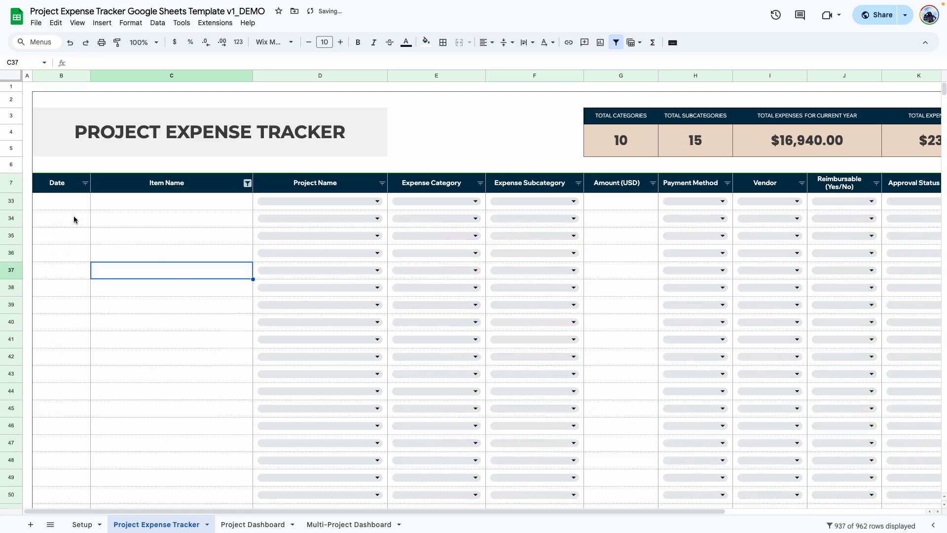
Log a Nov 8, 2024 expense in the first empty row: Office table, Client A Marketing, Construction, Equipment, 200 USD.
double_click(44, 201)
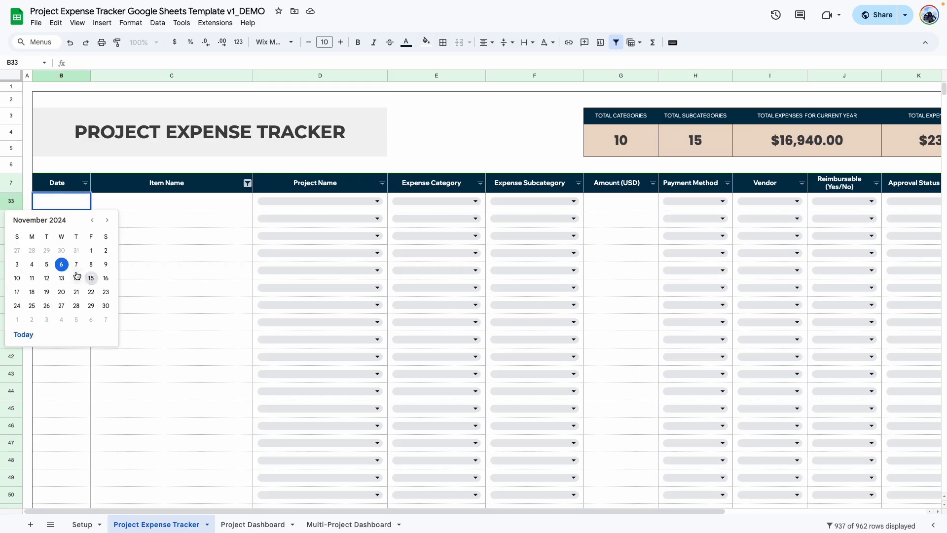
click(90, 263)
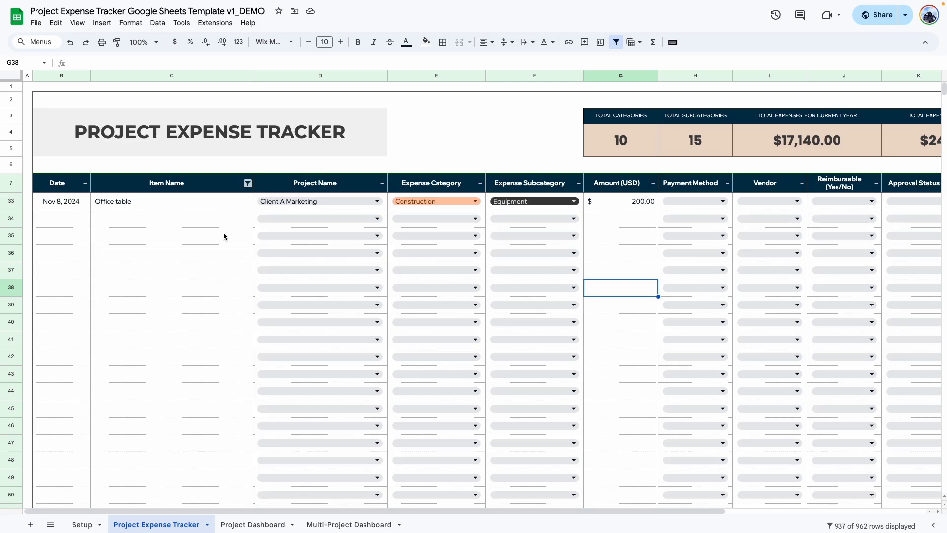
Reset the item name filter to include all values and locate the Office table row below the existing expenses.
click(156, 46)
click(141, 140)
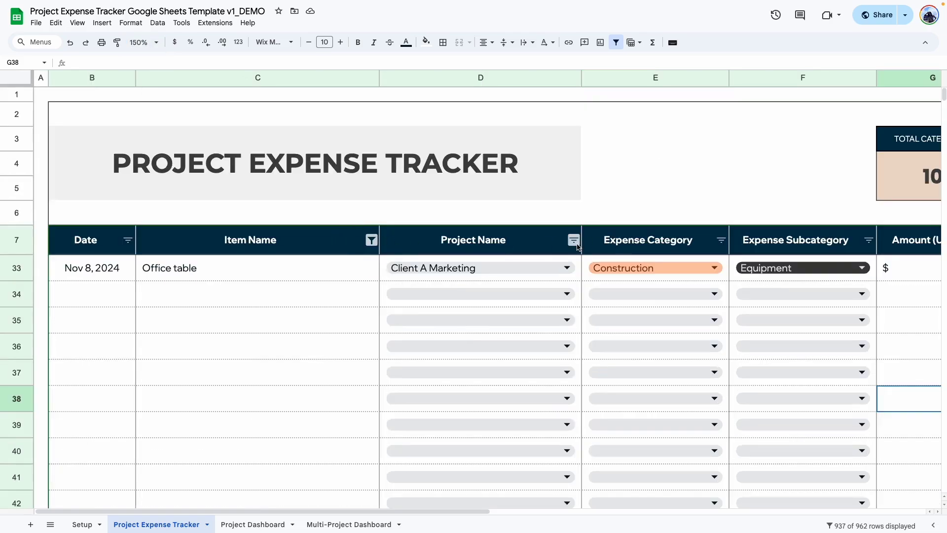
click(372, 241)
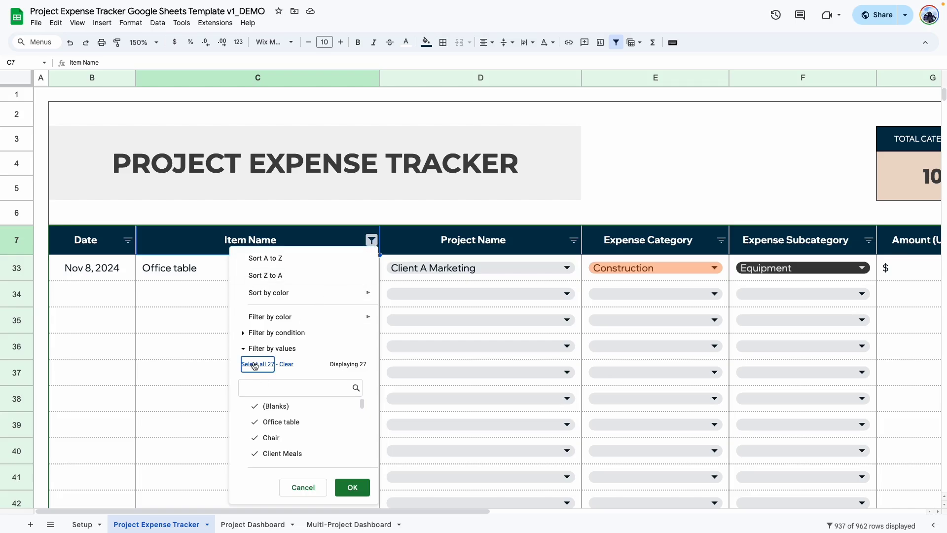
click(352, 487)
scroll(242, 338, down, 10)
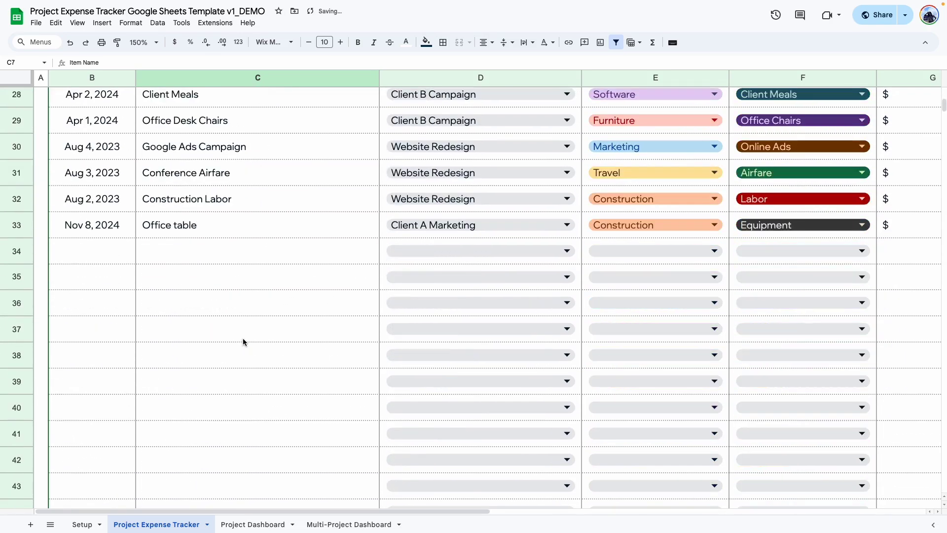
drag(81, 230, 469, 230)
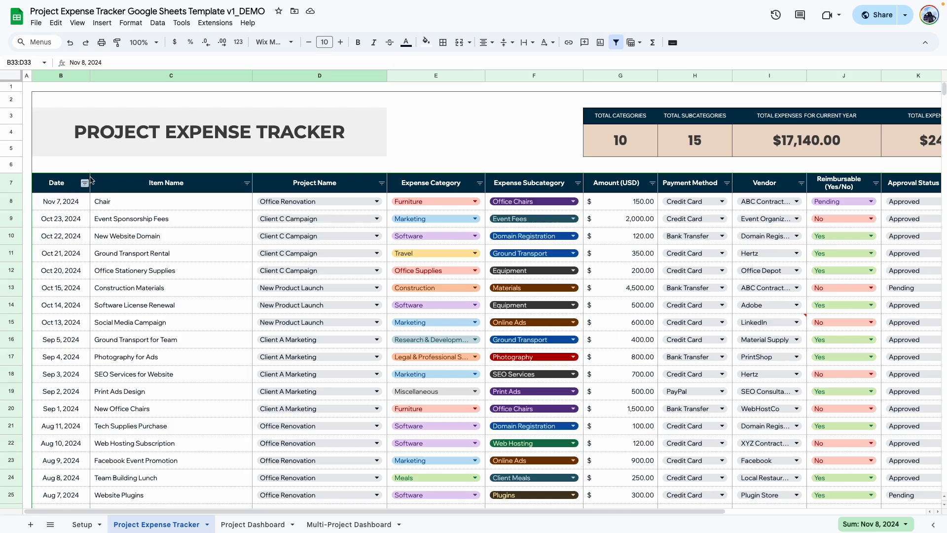
Sort the expense rows by date from Z to A and review the Office table row and the expense totals.
click(85, 183)
click(140, 218)
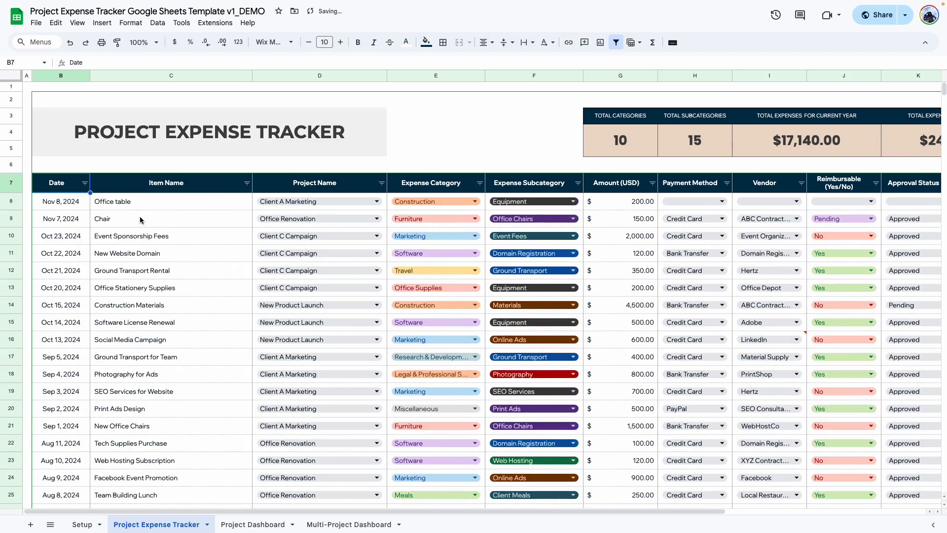
click(148, 218)
drag(42, 206, 628, 203)
click(621, 237)
scroll(620, 236, right, 5)
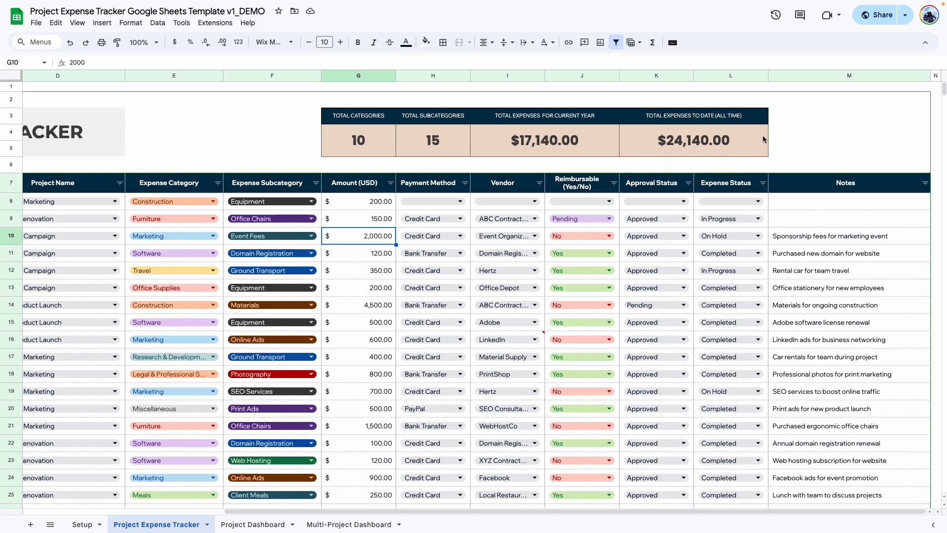
Switch to the Project Dashboard sheet and select Client A Marketing as the project.
key(ctrl+shift+Page_Down)
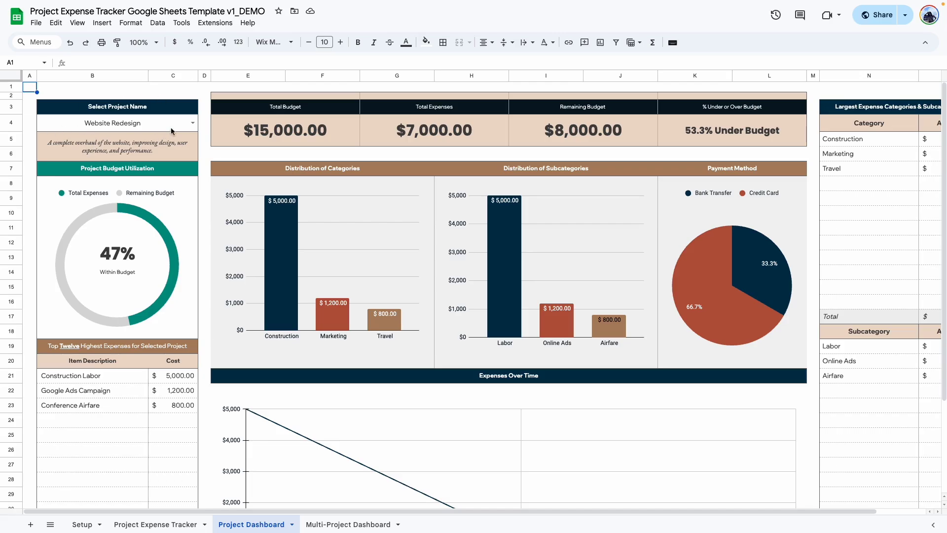
click(192, 123)
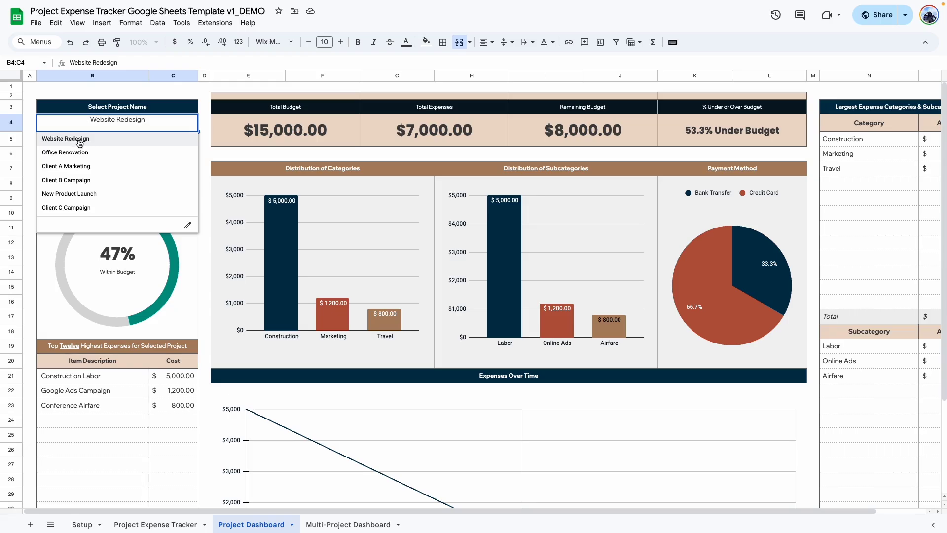
click(70, 171)
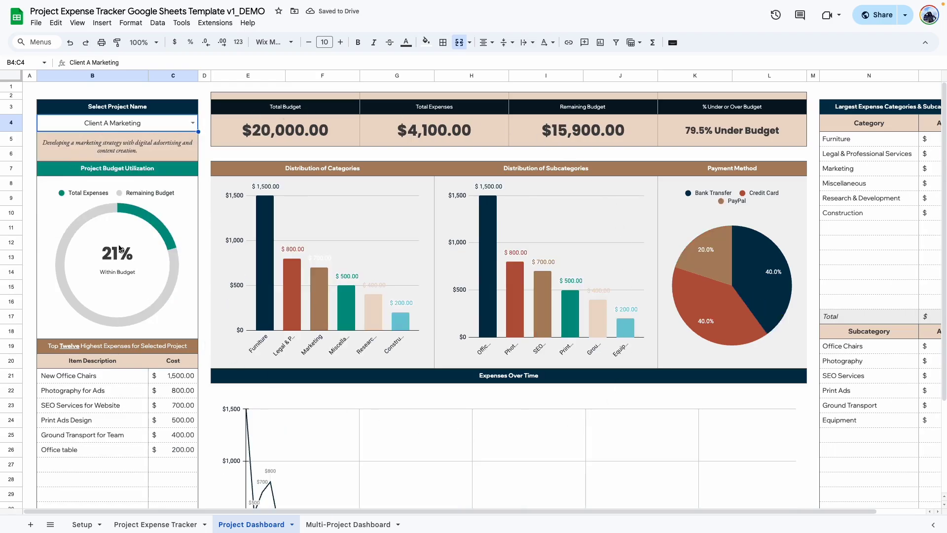
Examine the project's description, budget utilization, highest expenses, and the total expenses and remaining budget figures.
click(160, 151)
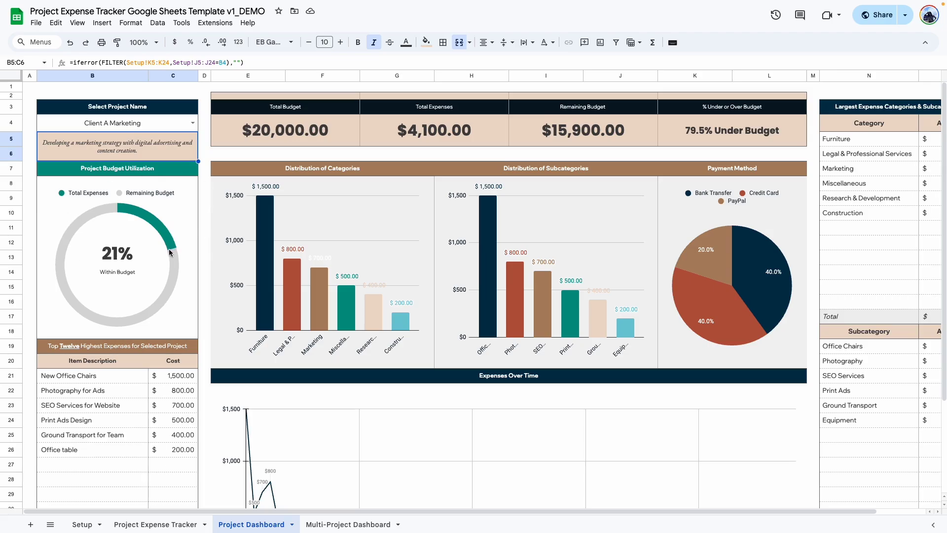
scroll(164, 254, down, 3)
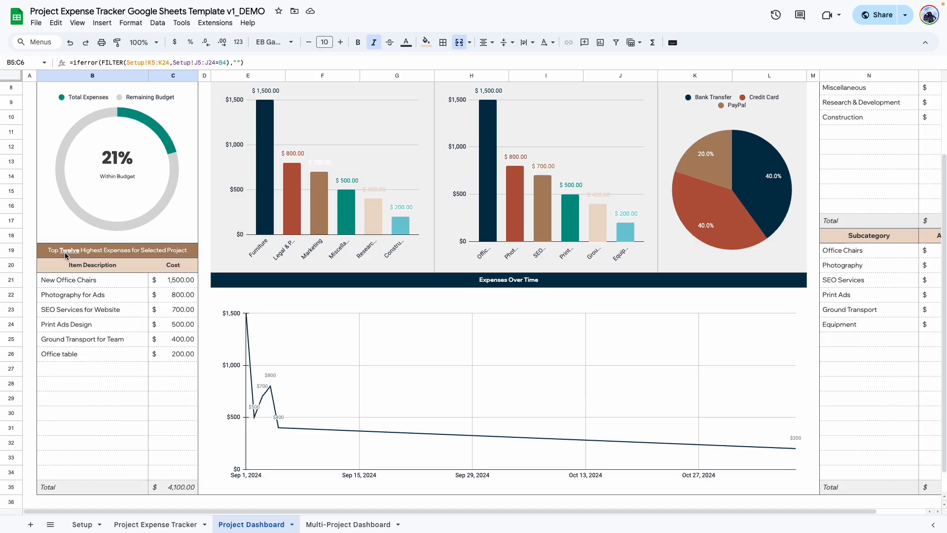
scroll(164, 252, up, 3)
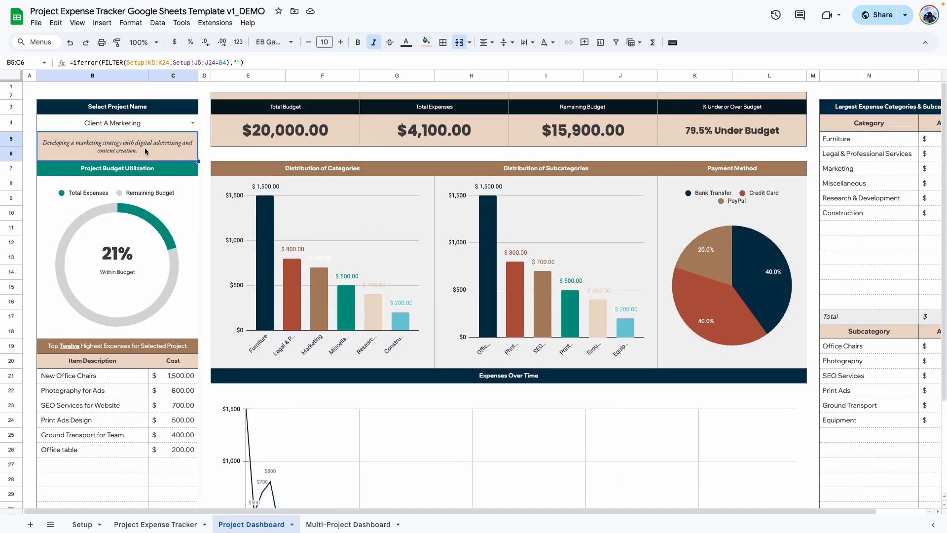
scroll(105, 358, down, 2)
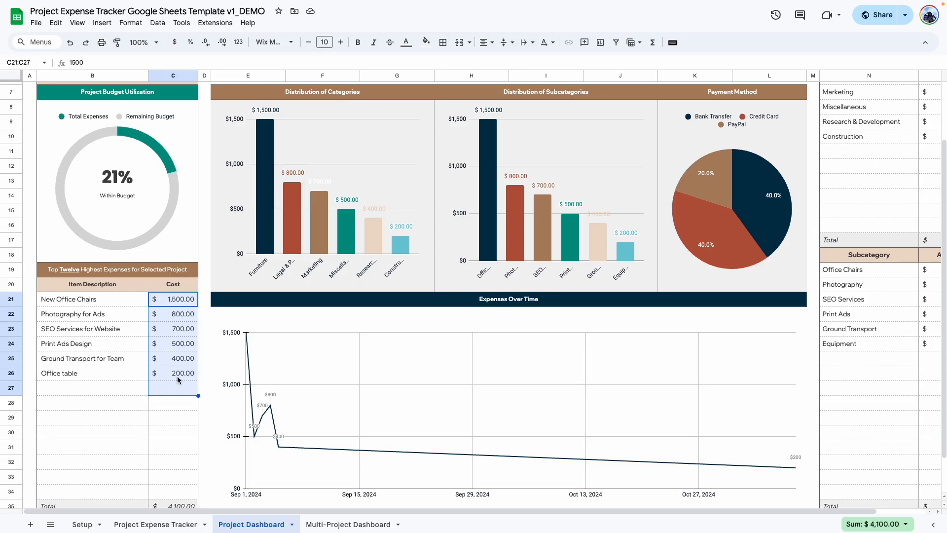
click(178, 415)
scroll(240, 375, up, 2)
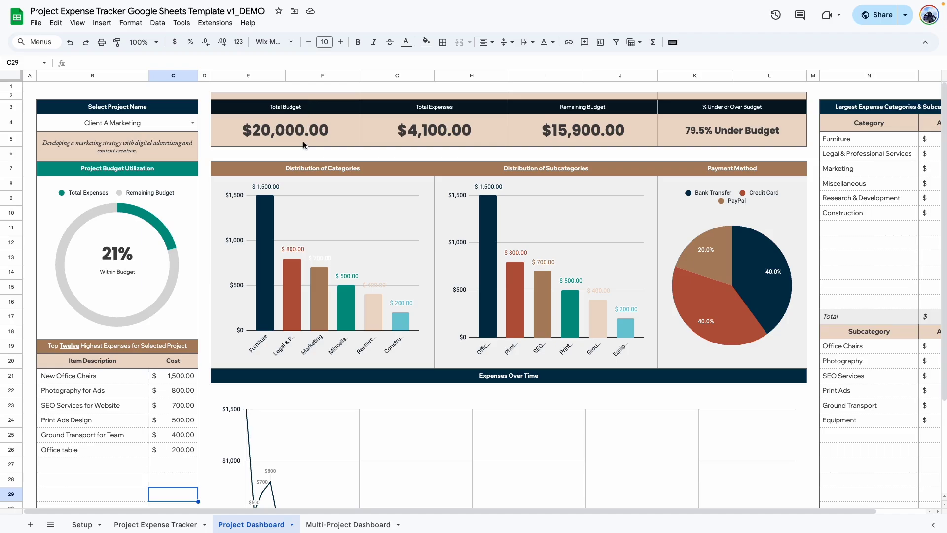
drag(434, 107, 466, 134)
drag(583, 107, 599, 132)
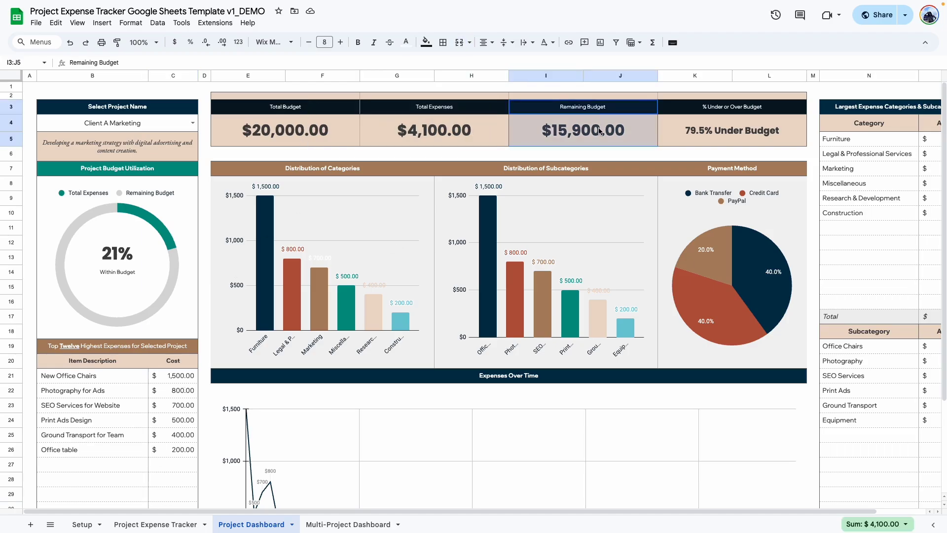
click(410, 130)
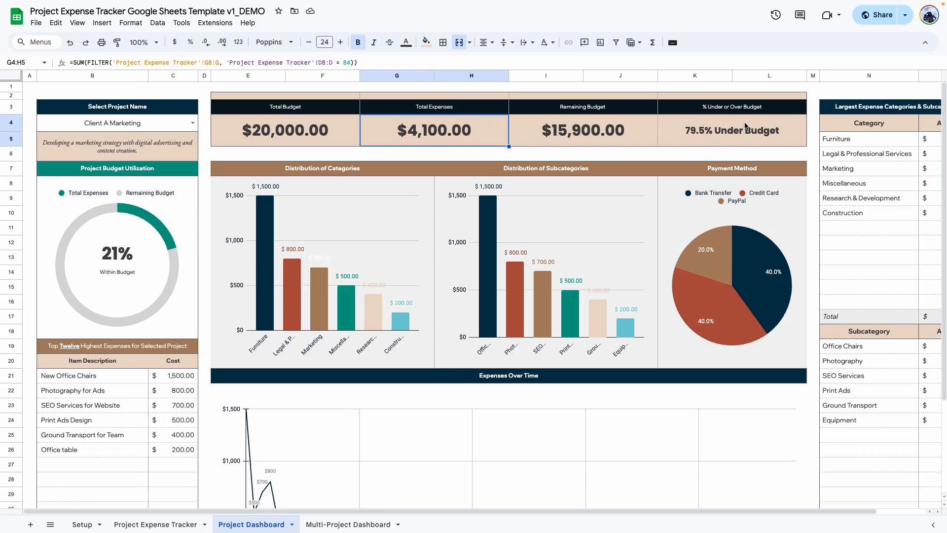
Set the amount of the Office table expense to 20000 in the Project Expense Tracker sheet.
click(156, 524)
click(394, 203)
text(20000)
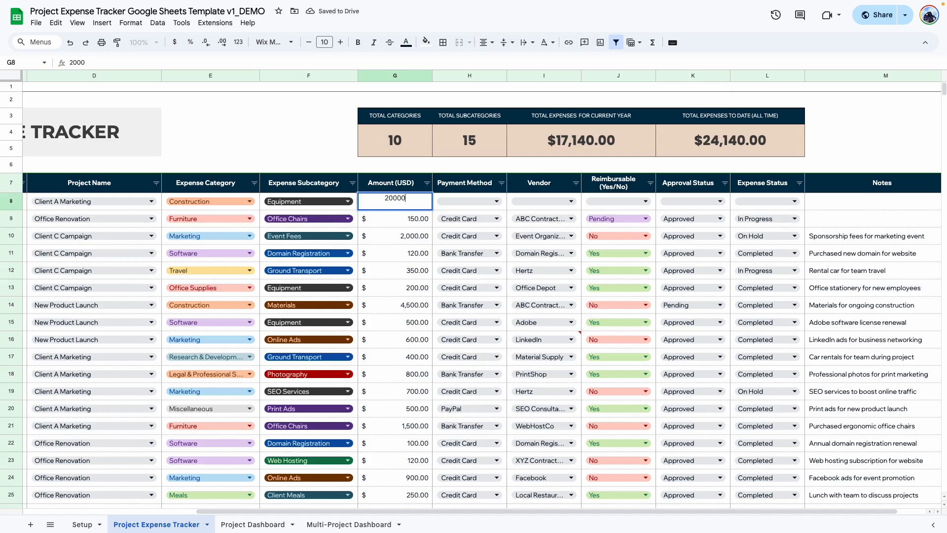
key(Return)
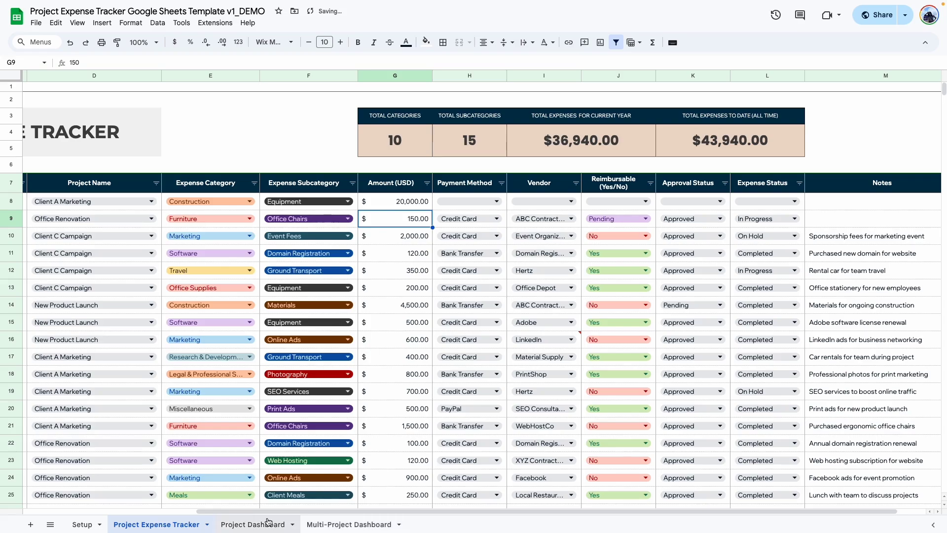
Check the over-budget percentage and budget utilization chart for Client A Marketing on the Project Dashboard.
click(249, 524)
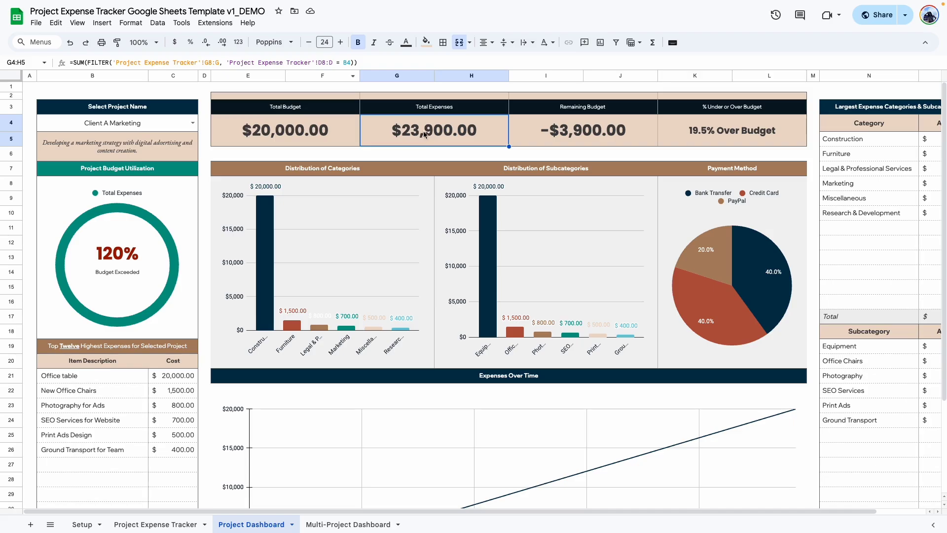
click(704, 131)
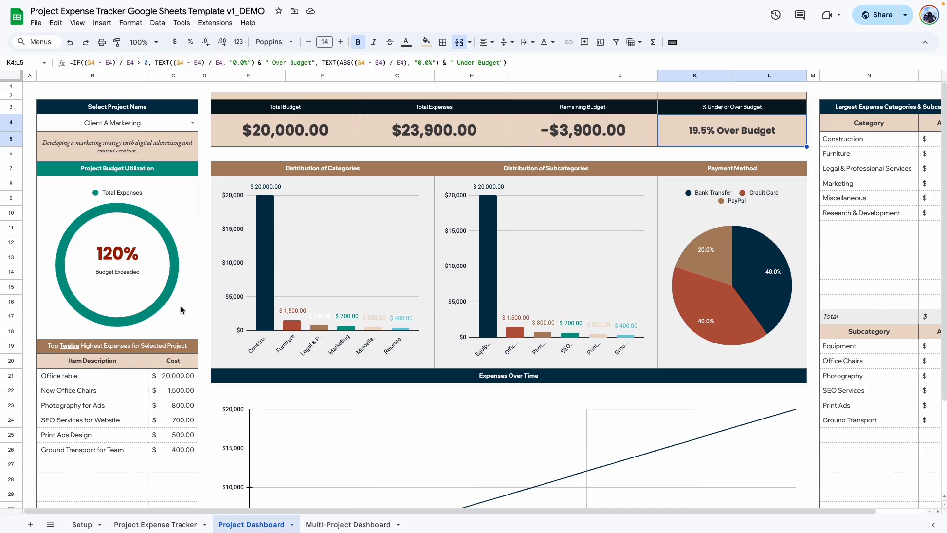
click(119, 277)
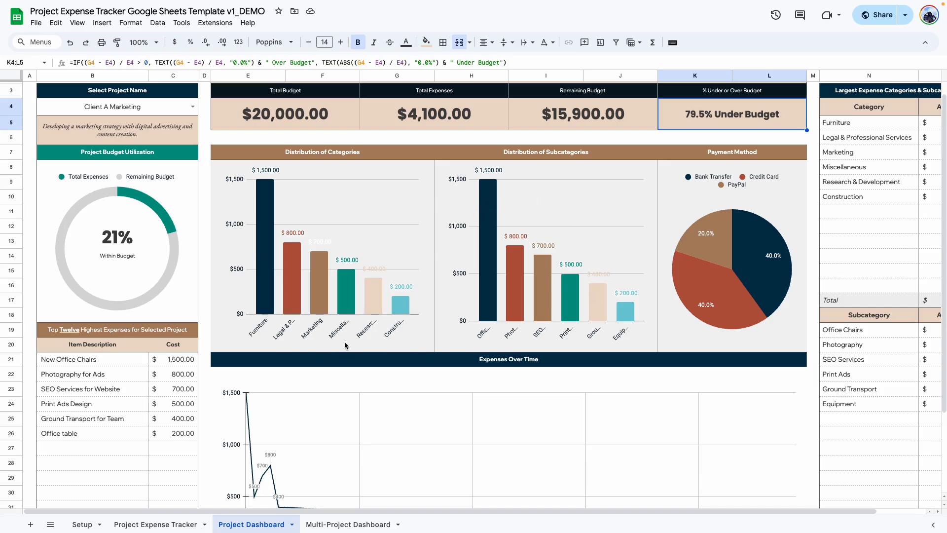
Shorten the plot area of the Distribution of Subcategories chart from below to give its axis labels more room.
click(620, 333)
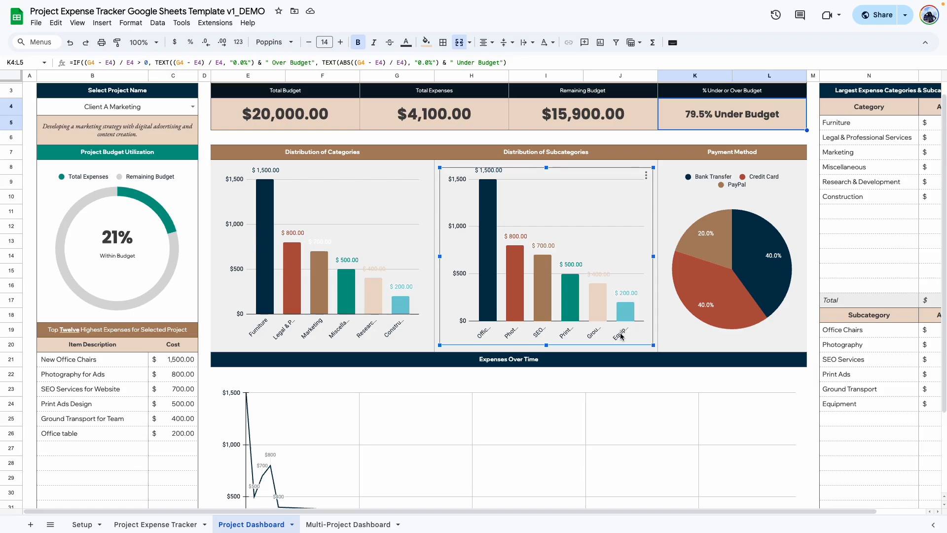
double_click(557, 315)
click(557, 315)
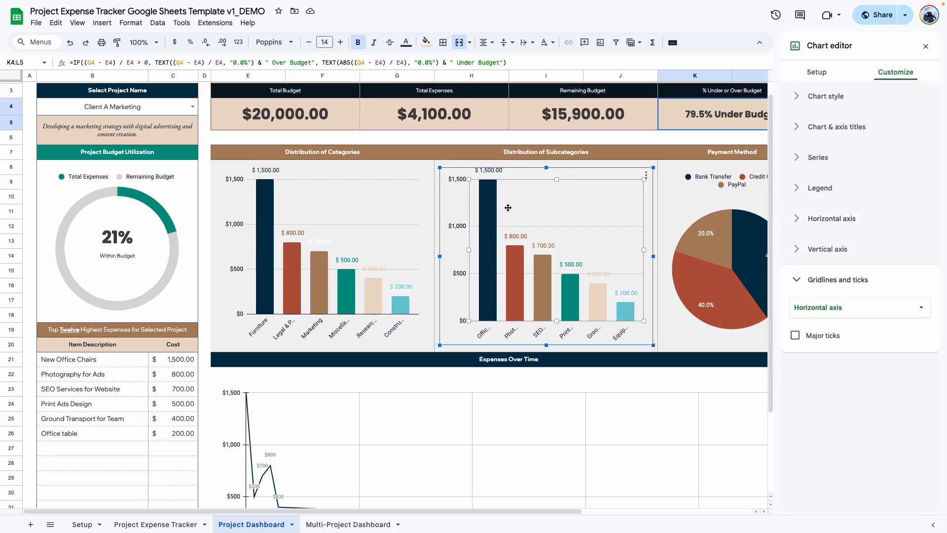
drag(557, 321, 557, 303)
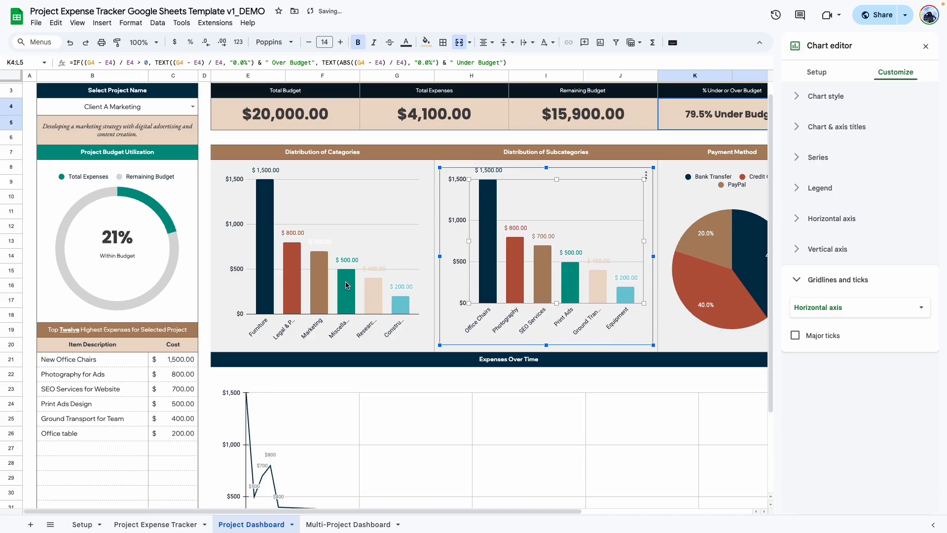
Shorten the plot area of the Distribution of Categories chart from below and close the chart editor.
click(391, 210)
click(391, 209)
drag(333, 313, 339, 296)
click(926, 46)
Review the payment method chart, the expenses over time chart, and the largest expense categories and subcategories tables.
scroll(656, 288, right, 2)
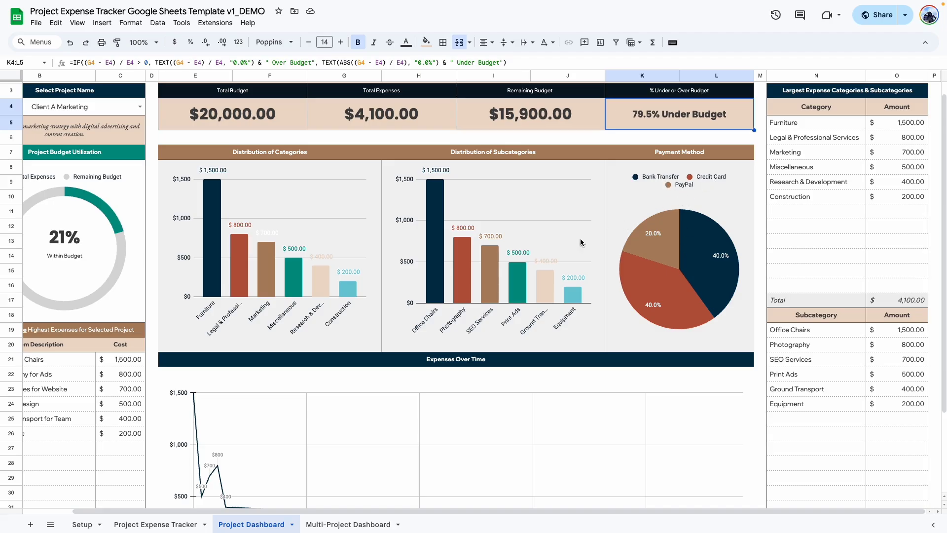
scroll(700, 476, down, 3)
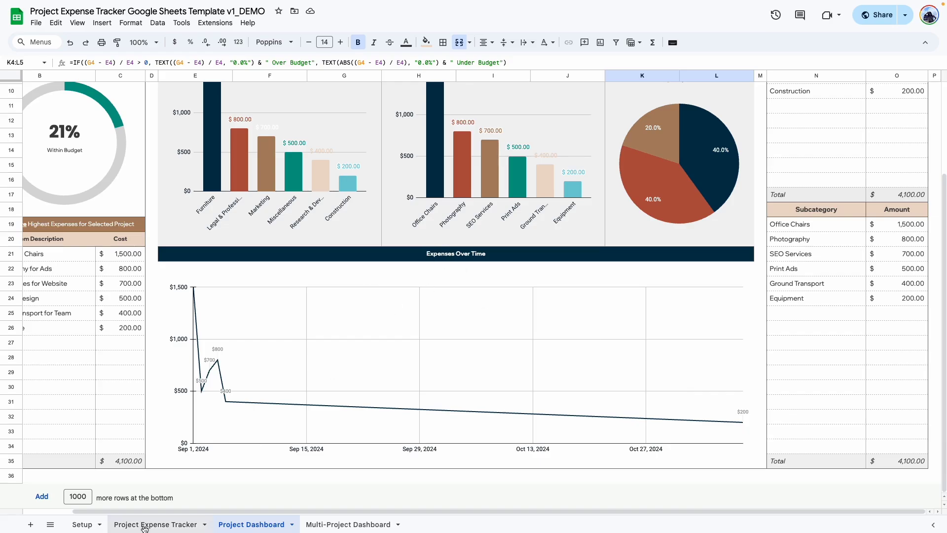
scroll(542, 296, up, 3)
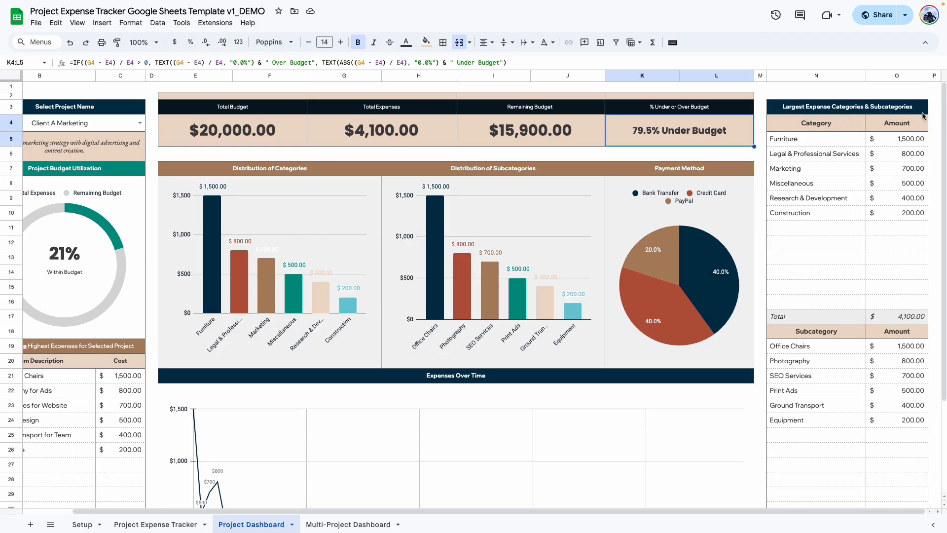
Examine the category amounts and the subcategory amounts listed for Client A Marketing on the Project Dashboard.
drag(805, 148, 887, 304)
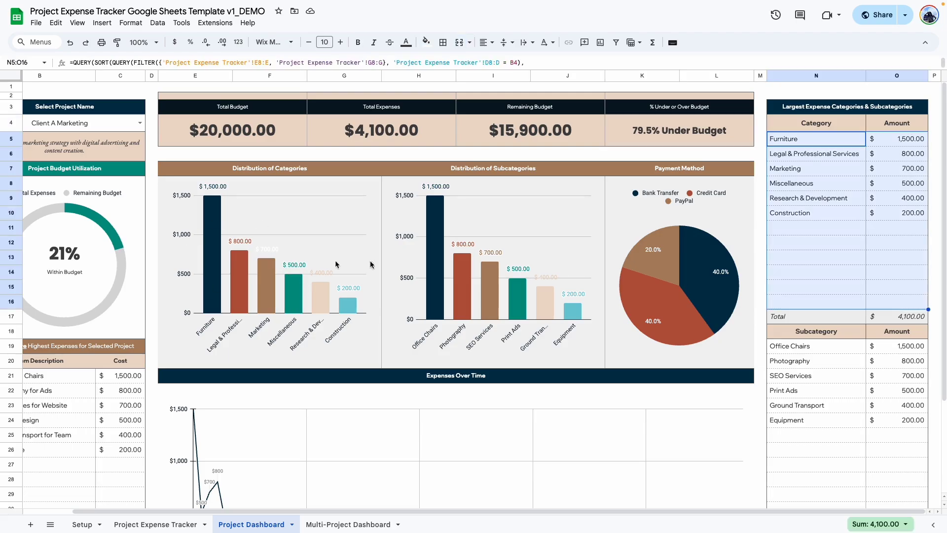
scroll(789, 286, down, 2)
drag(785, 280, 882, 505)
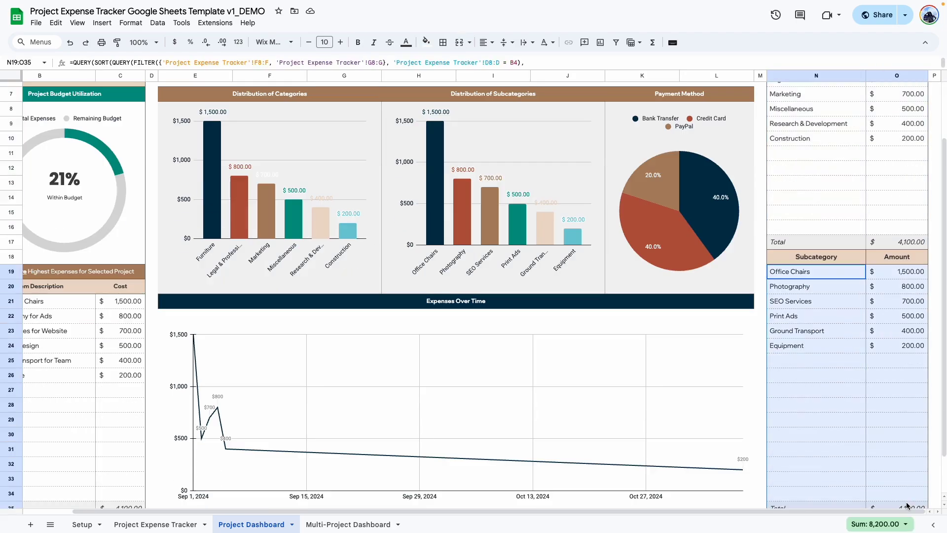
Open the Multi-Project Dashboard and check the largest expense and top vendor across all projects.
click(348, 524)
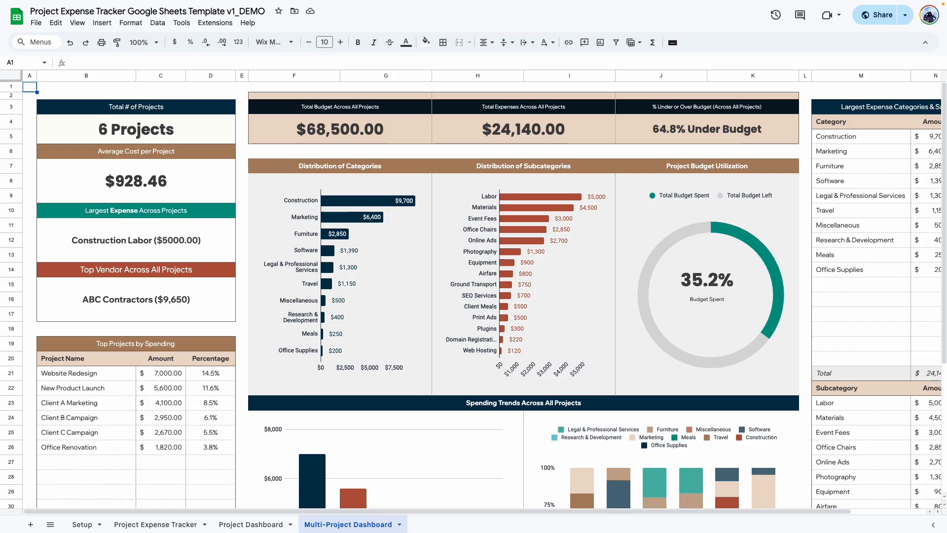
click(139, 245)
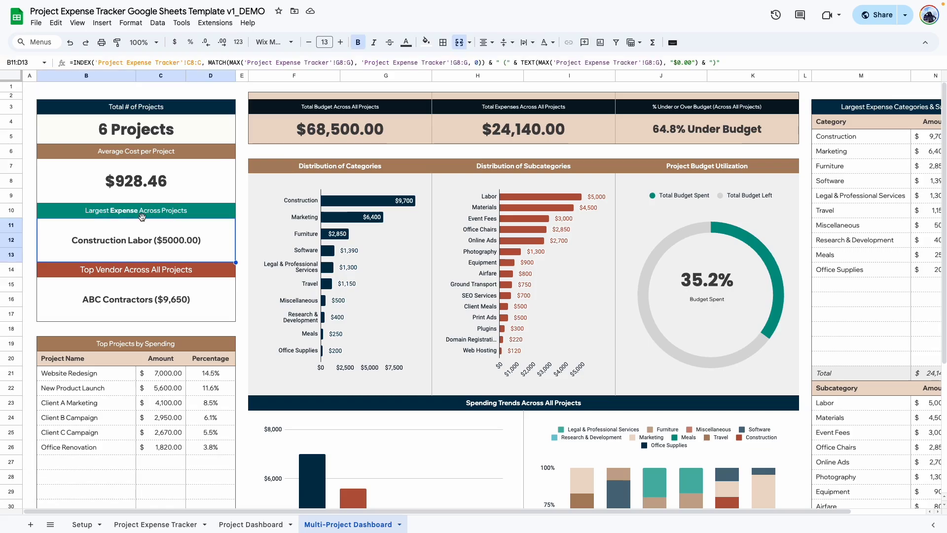
click(196, 273)
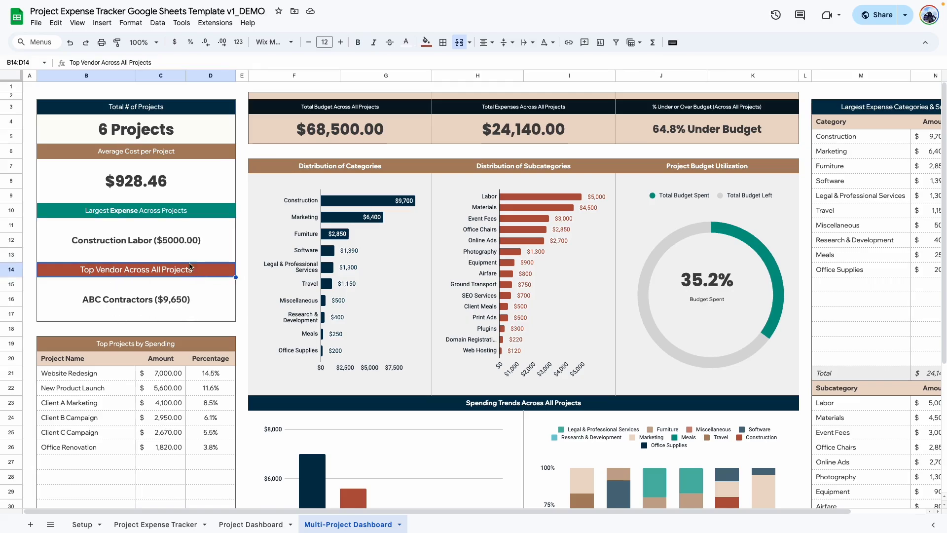
Examine the Top Projects by Spending table, comparing the amount and percentage for Office Renovation and Website Redesign.
scroll(169, 294, down, 3)
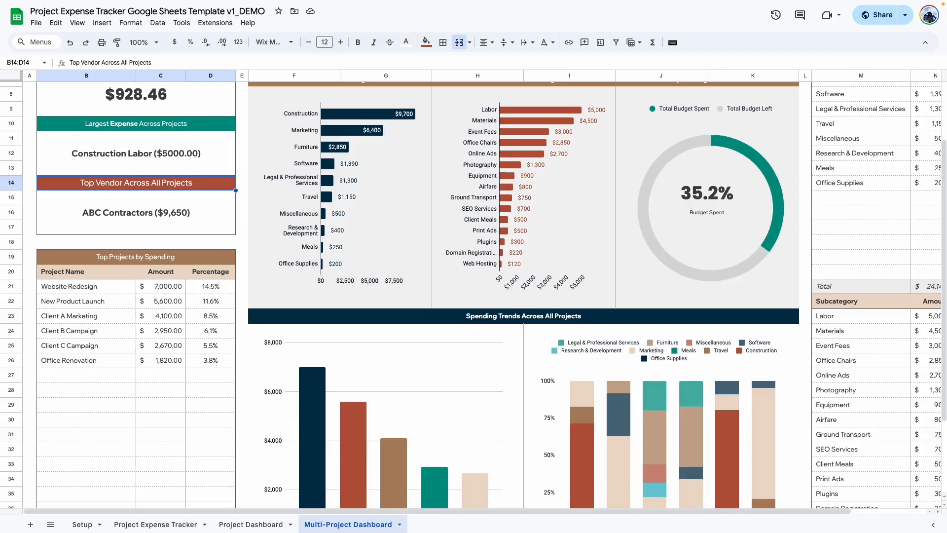
click(79, 367)
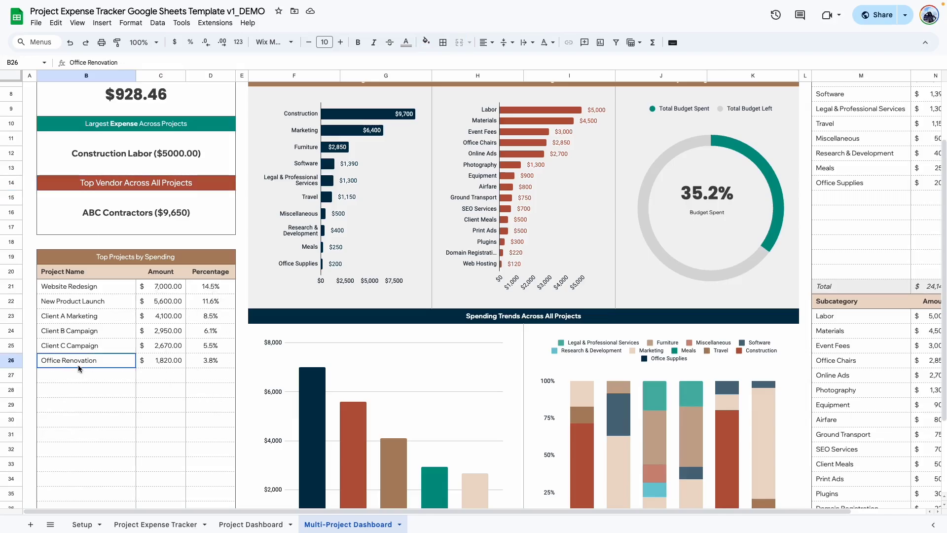
click(223, 366)
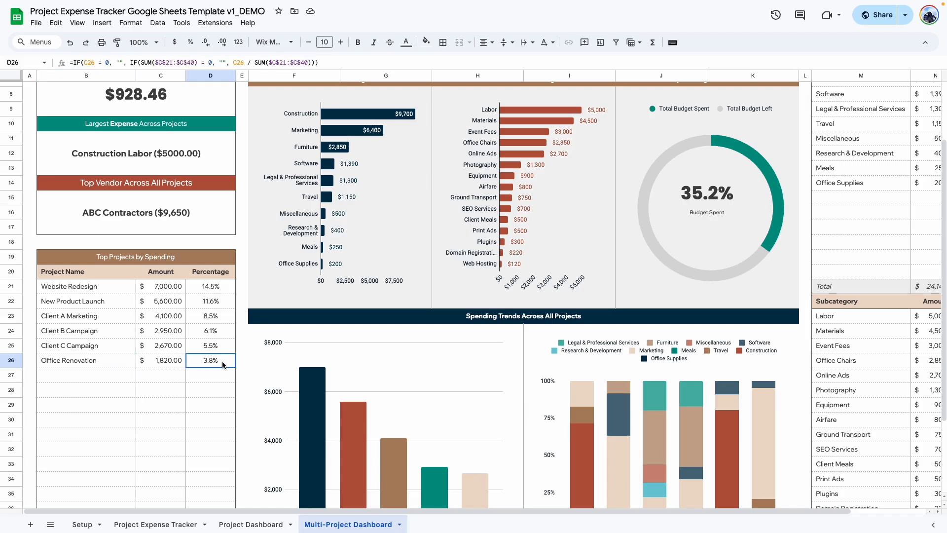
drag(222, 364, 131, 365)
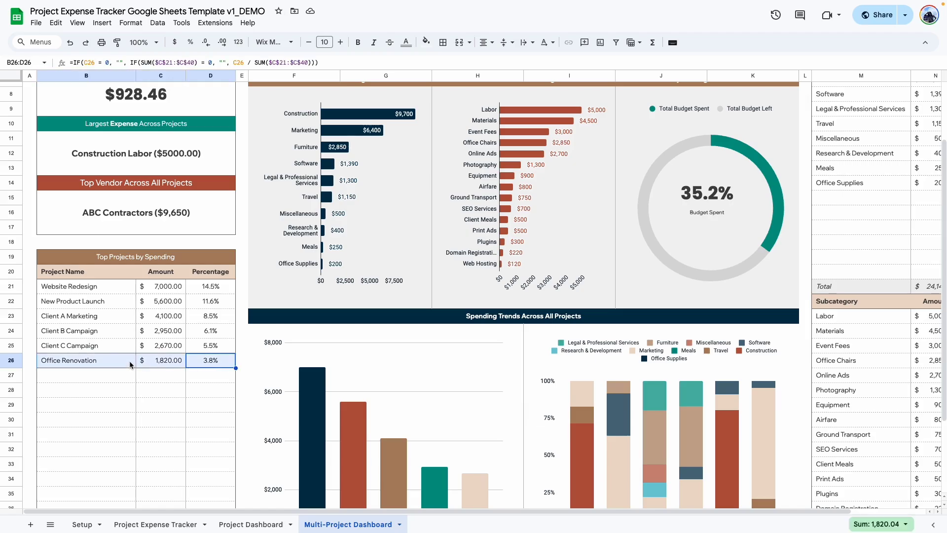
click(81, 304)
click(82, 291)
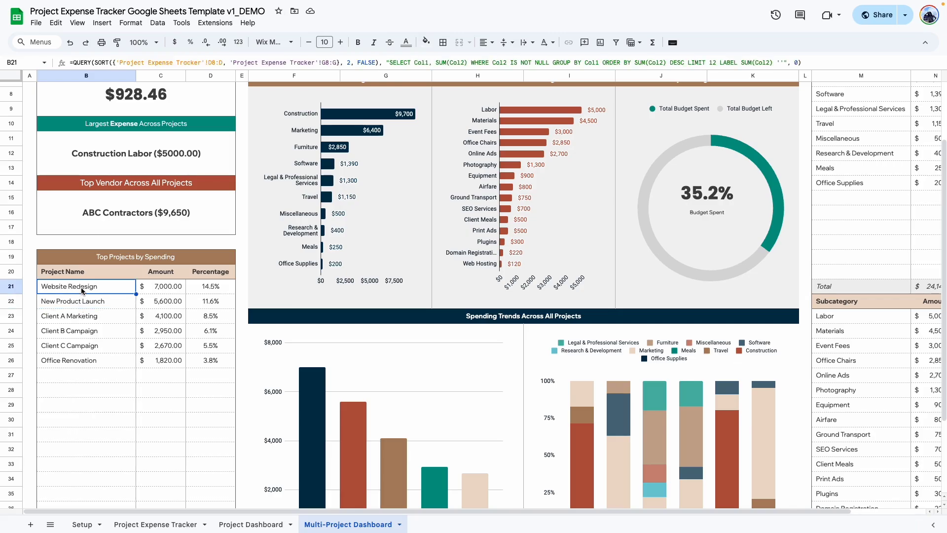
click(214, 290)
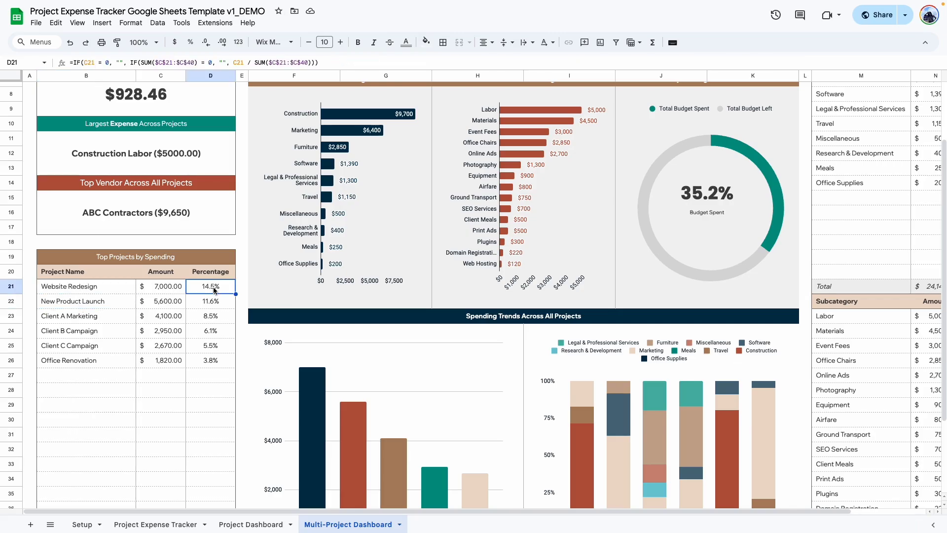
click(86, 419)
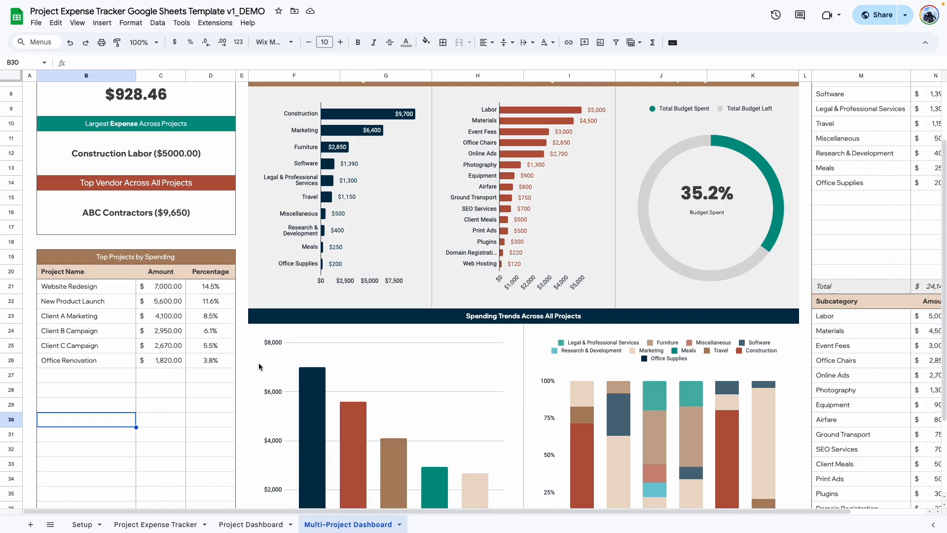
Review the total budget, total expenses and budget utilization across all projects.
scroll(261, 367, down, 3)
scroll(262, 122, up, 6)
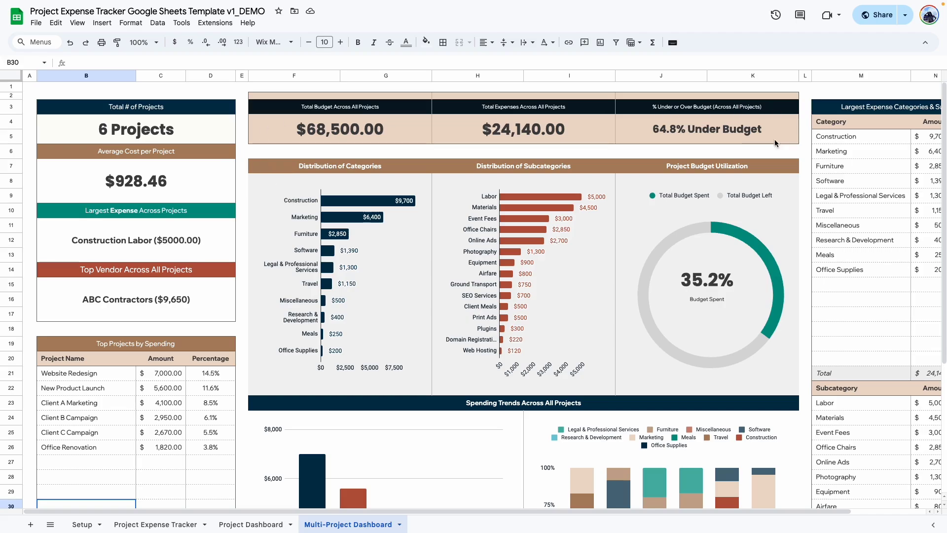
click(291, 109)
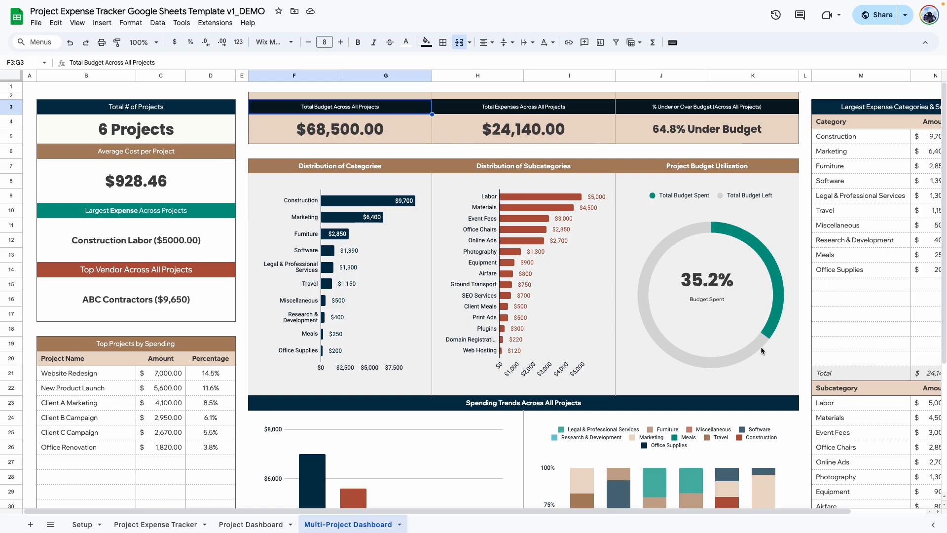
Compare the Top Projects by Spending rows with the Spending Trends charts and inspect the Website Redesign category breakdown.
scroll(761, 351, down, 5)
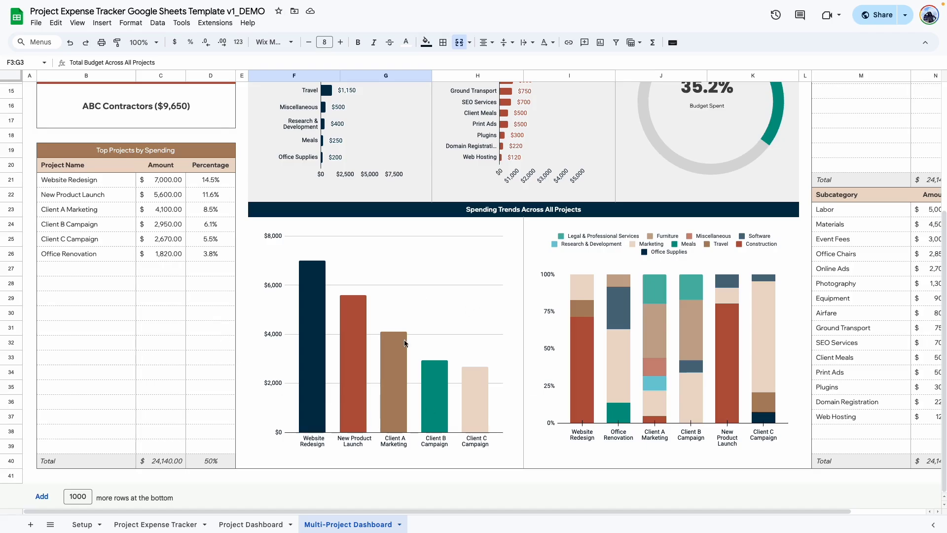
drag(53, 180, 180, 397)
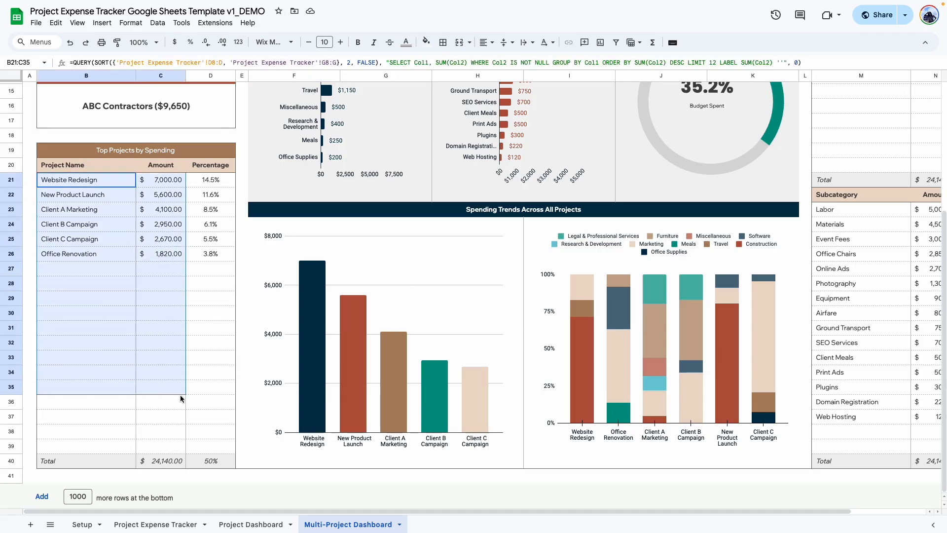
drag(181, 397, 212, 459)
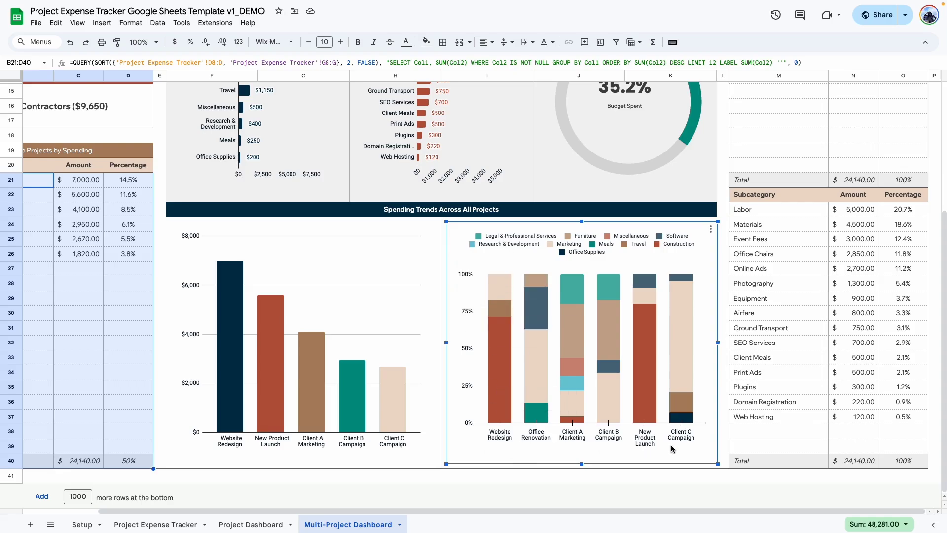
mouse_move(499, 279)
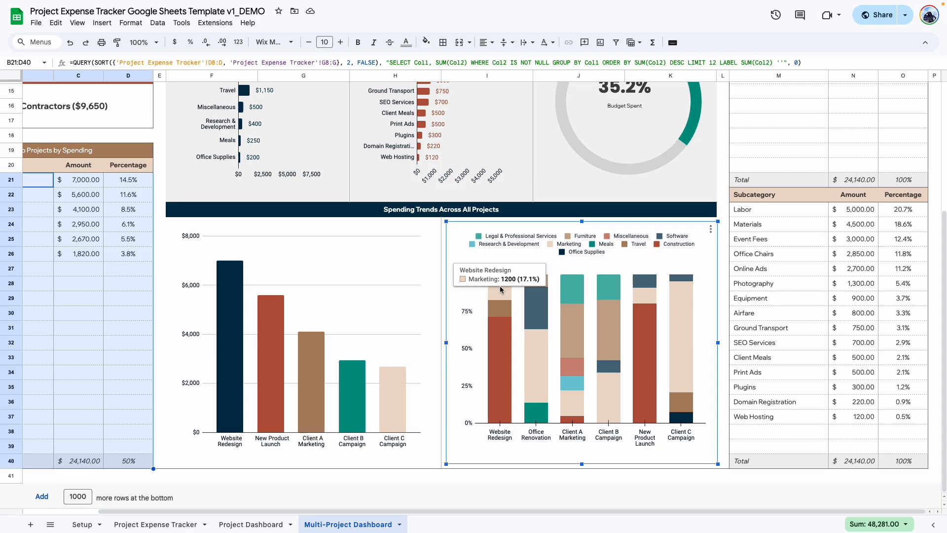
mouse_move(504, 368)
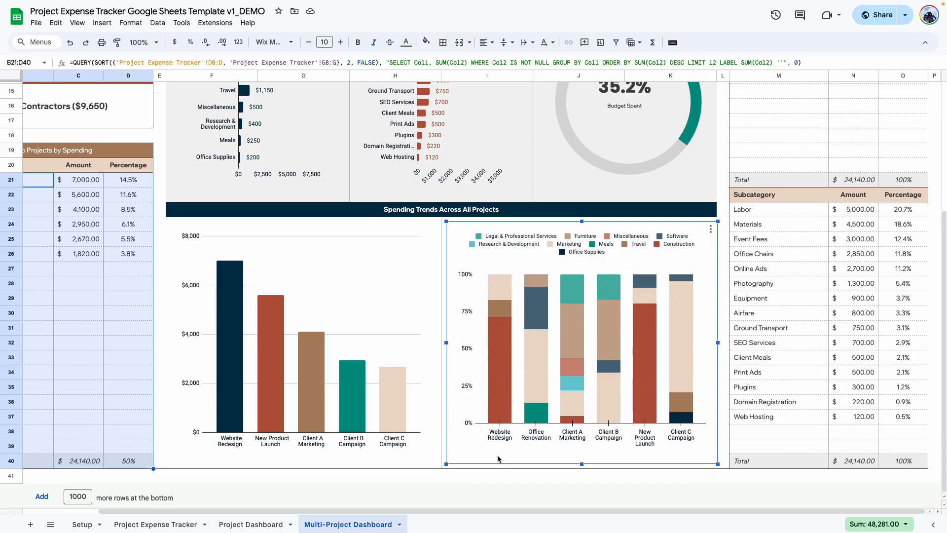
Review the amounts and percentages in the largest expense categories table on the Multi-Project Dashboard.
scroll(832, 339, up, 4)
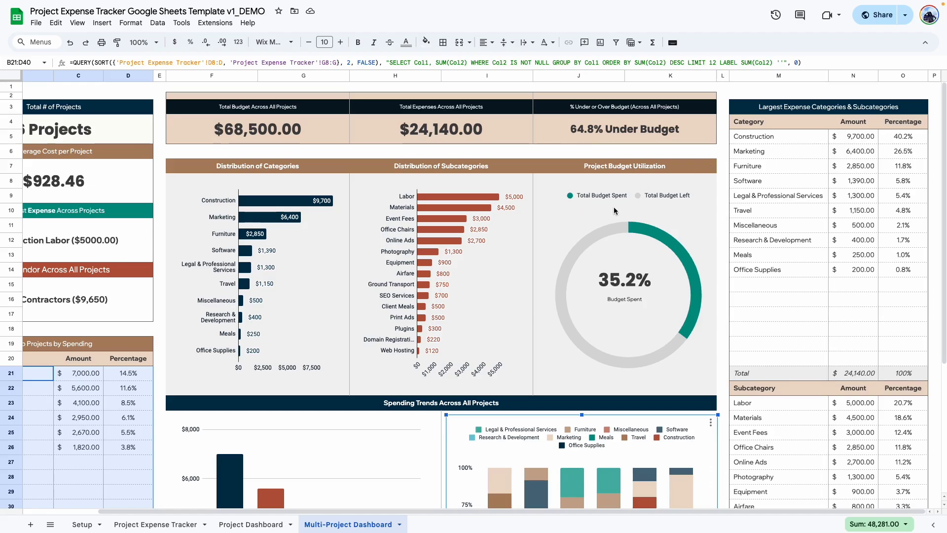
drag(811, 137, 912, 376)
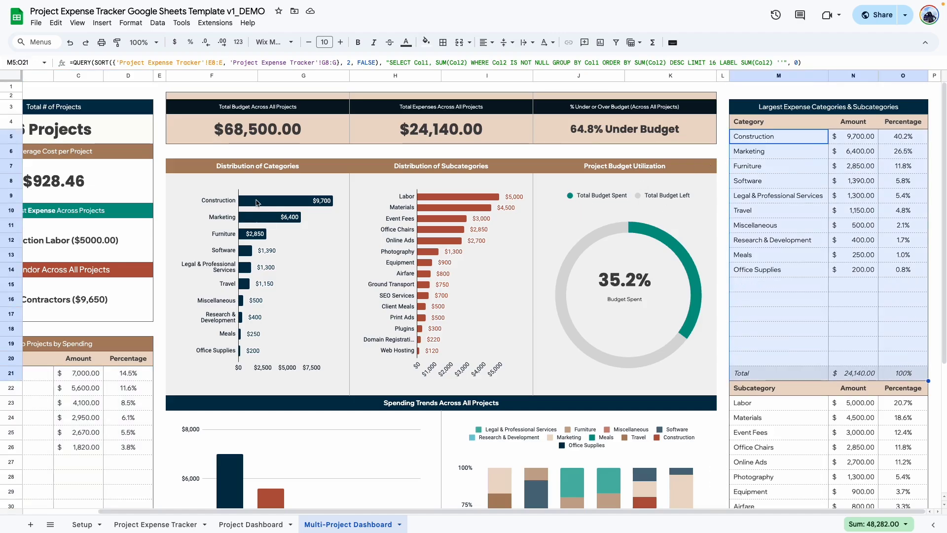
click(805, 271)
drag(740, 136, 875, 308)
drag(897, 134, 905, 377)
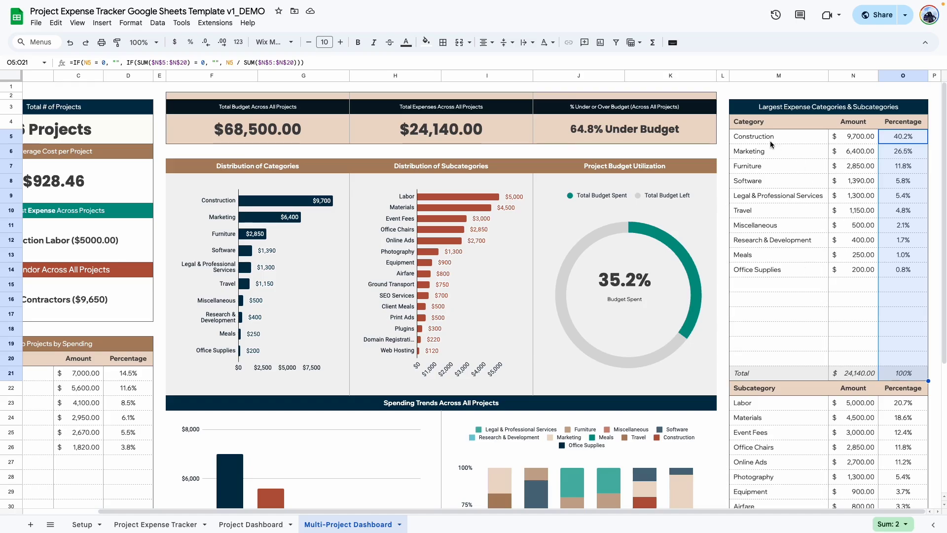
drag(753, 124, 900, 330)
Review the subcategory amounts and percentages across all projects down to the total row.
scroll(909, 370, down, 2)
drag(752, 296, 934, 453)
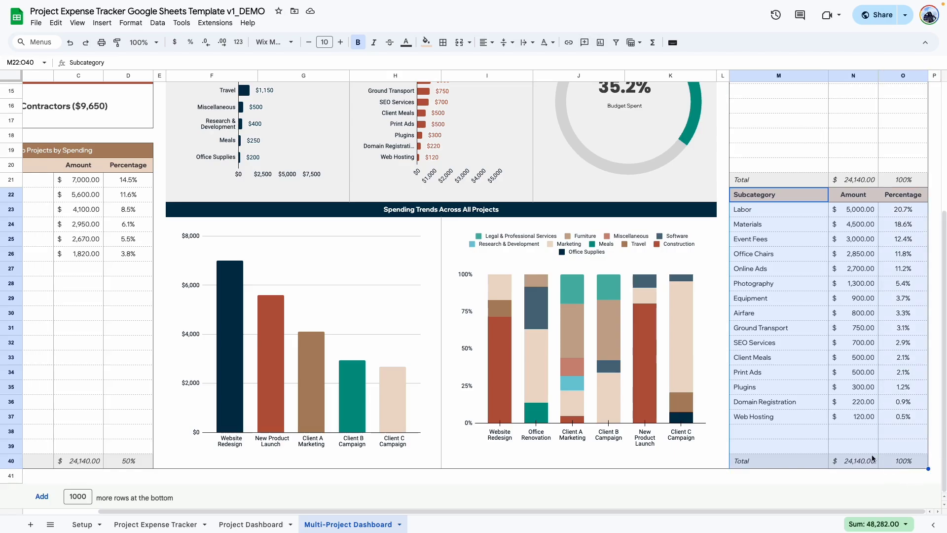
scroll(934, 453, up, 5)
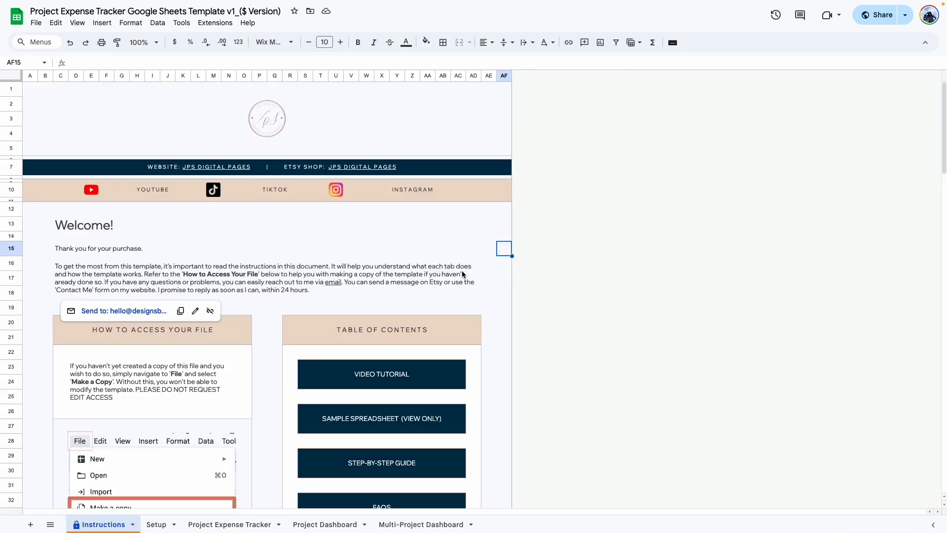